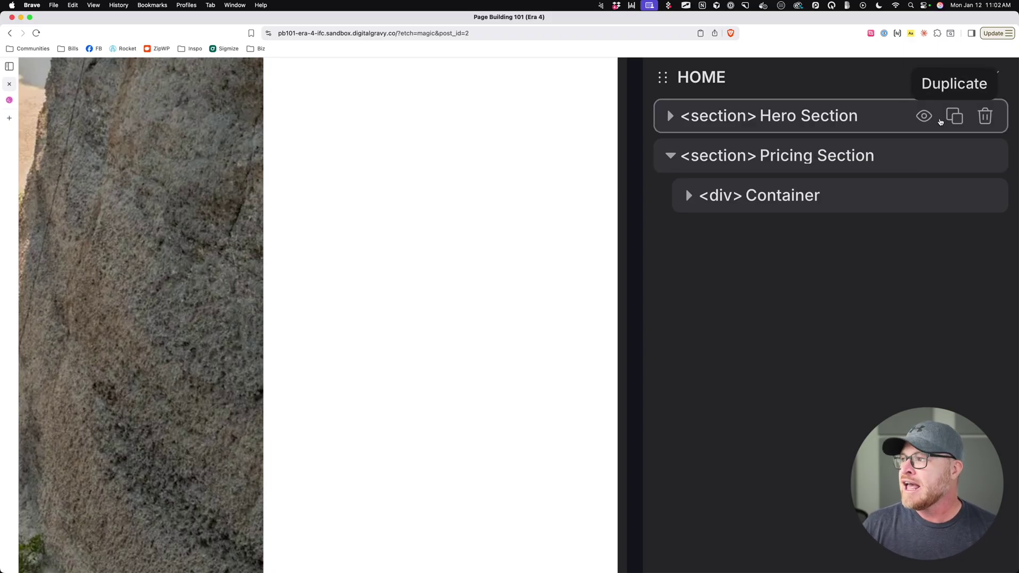
# Hide the Hero Section and Pricing Section from the page canvas
pyautogui.click(924, 116)
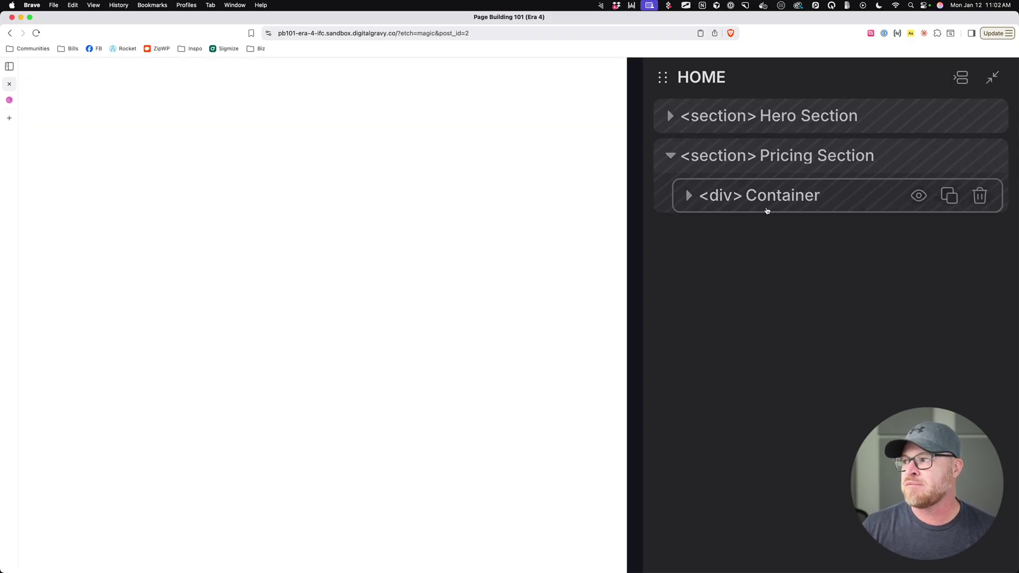
pyautogui.press('super+0')
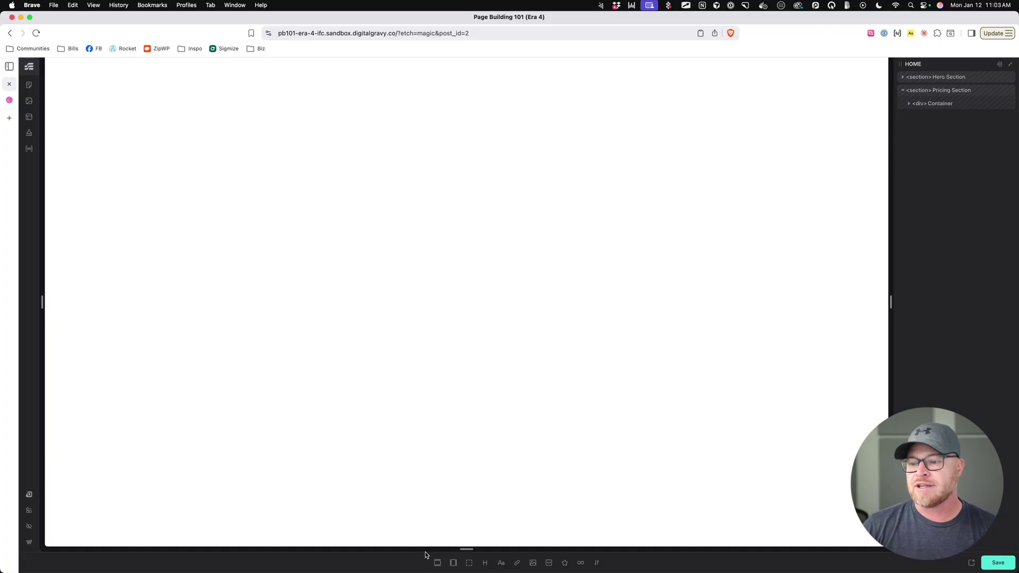
# Add a new section below the Pricing Section, naming it Testimonials first and finally Reviews
pyautogui.click(437, 562)
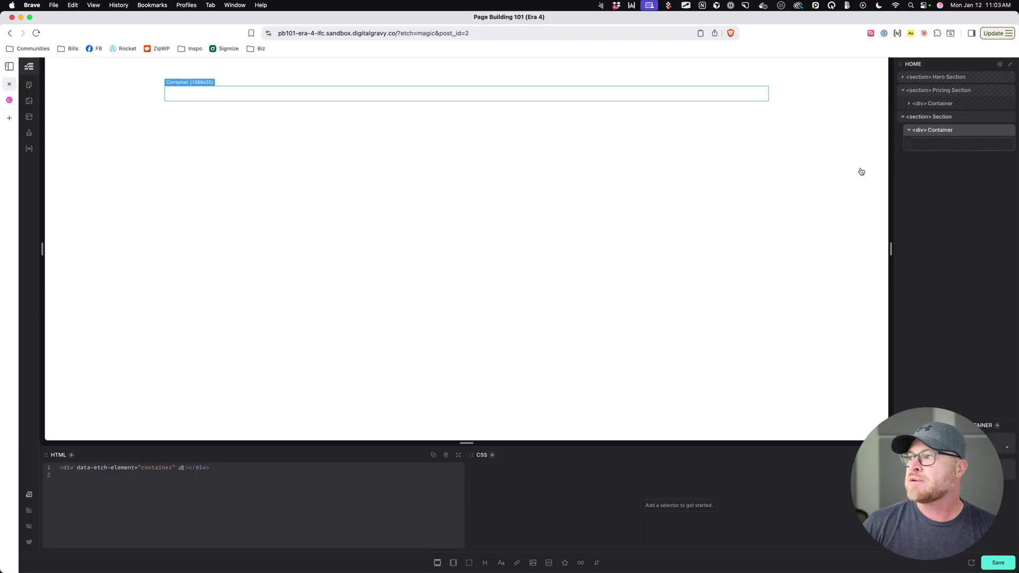
pyautogui.doubleClick(945, 119)
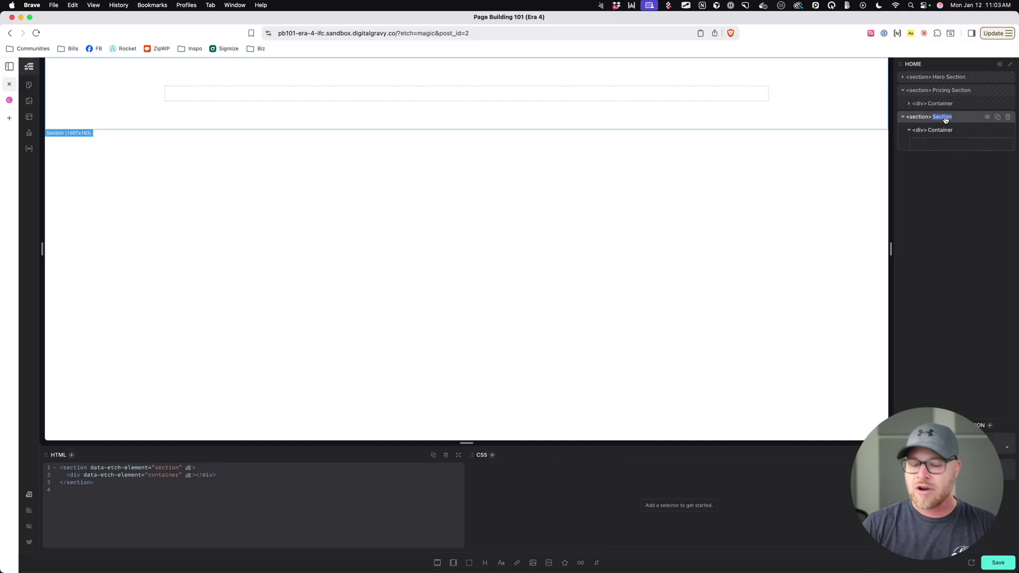
pyautogui.write('Testimonials')
pyautogui.press('Return')
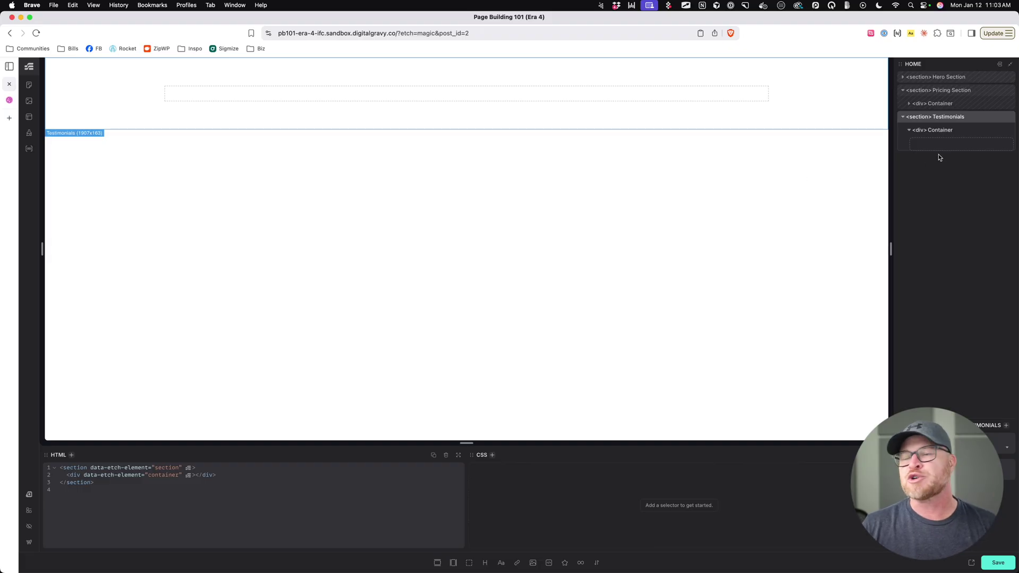
pyautogui.doubleClick(948, 117)
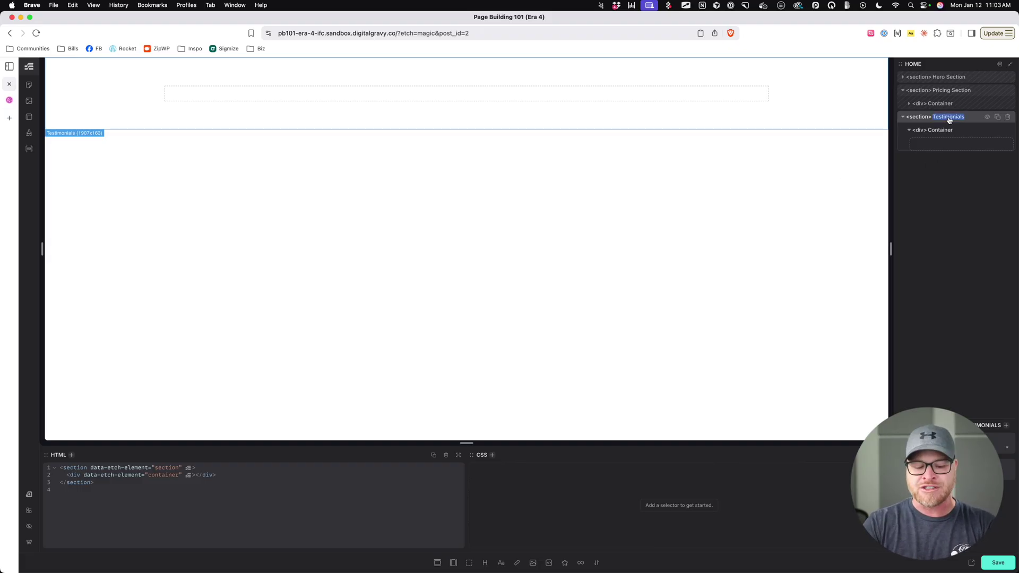
pyautogui.write('Reviews')
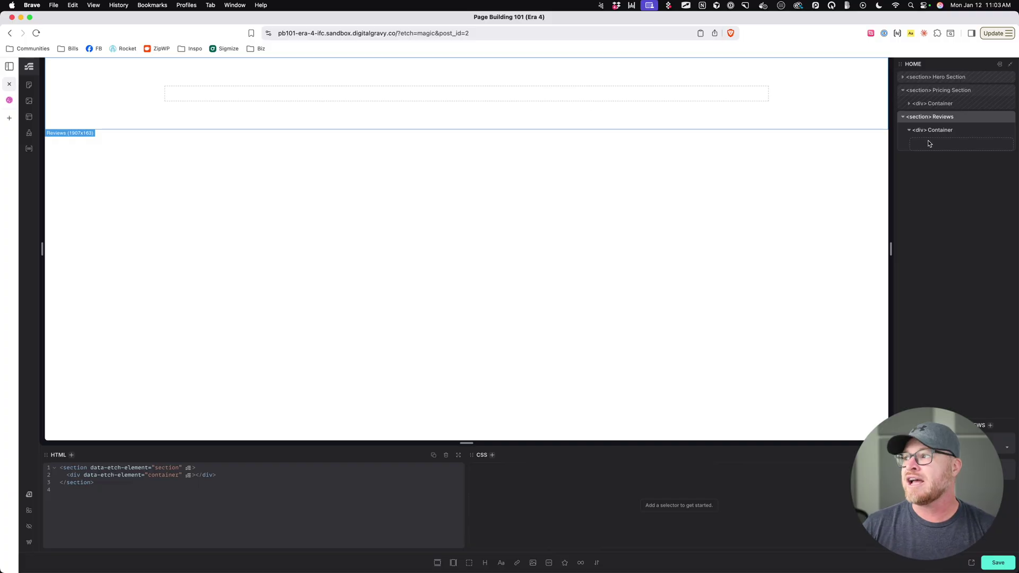
# Add a div inside the Reviews section's container, name it Blockquote, and change its tag to blockquote
pyautogui.click(947, 130)
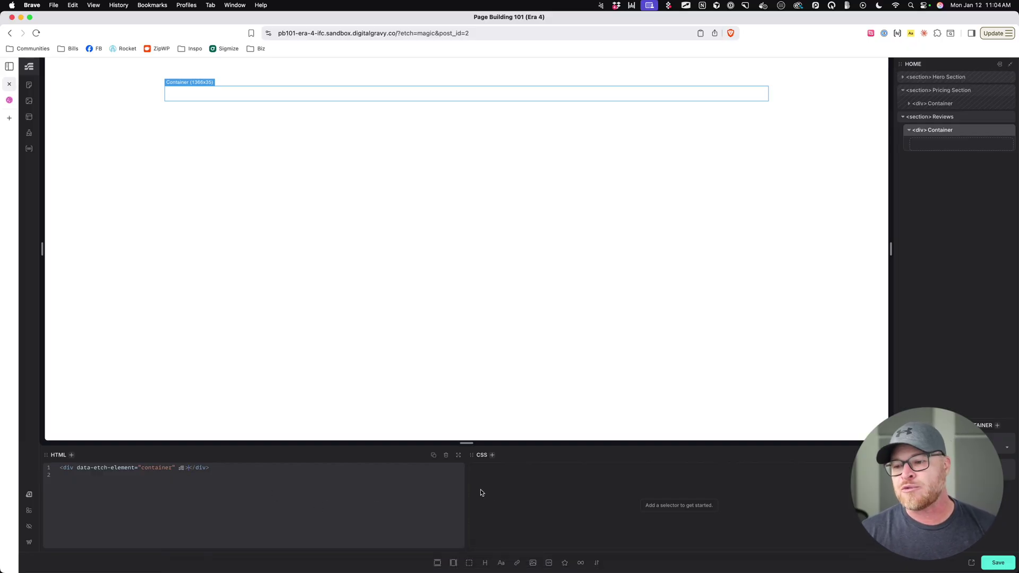
pyautogui.click(469, 563)
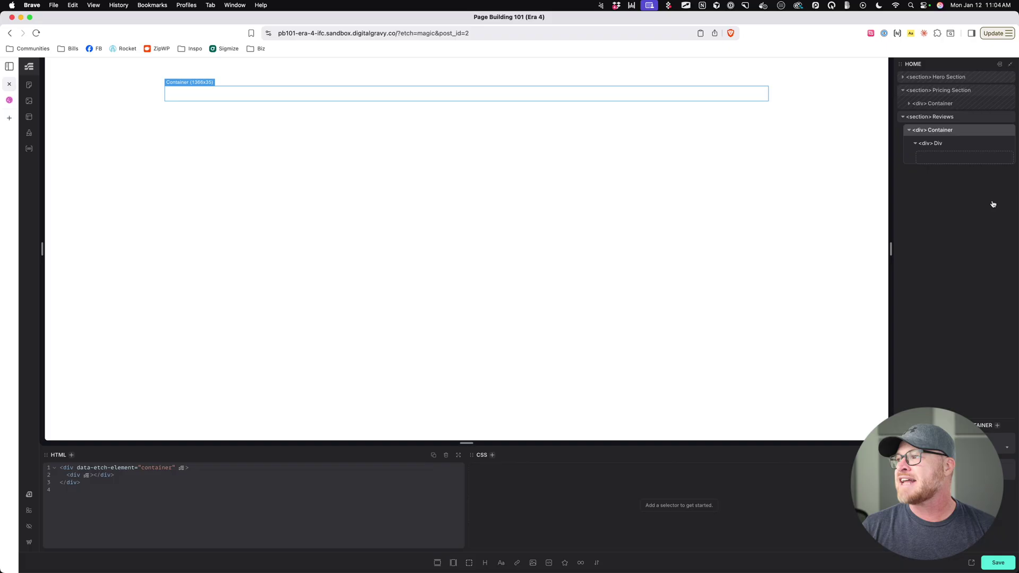
pyautogui.doubleClick(938, 144)
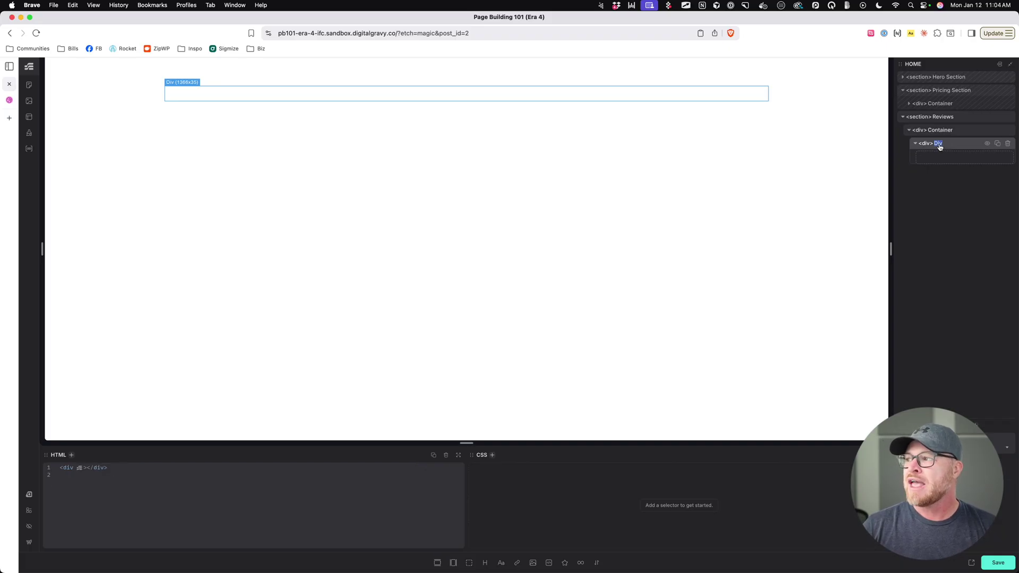
pyautogui.write('Blockquote')
pyautogui.press('Return')
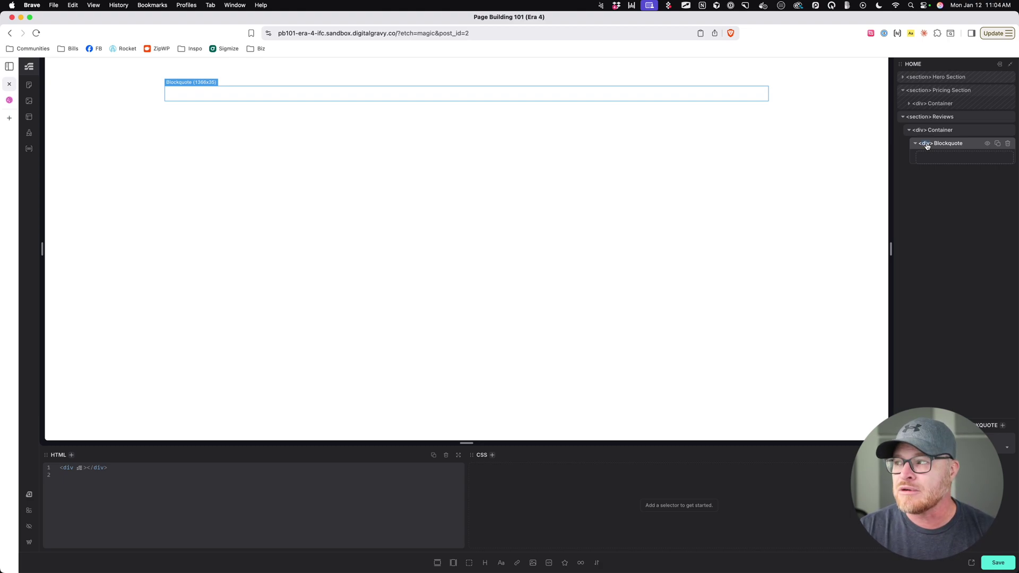
pyautogui.write('blockquote')
pyautogui.press('Return')
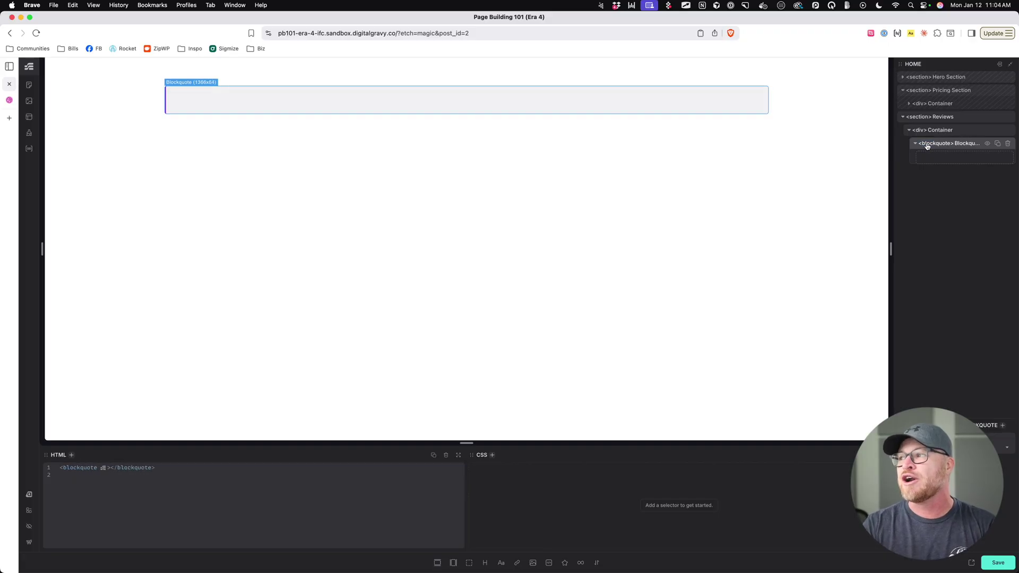
# Add a text element inside the blockquote and replace its default content with 30 words of lorem ipsum
pyautogui.moveTo(888, 146)
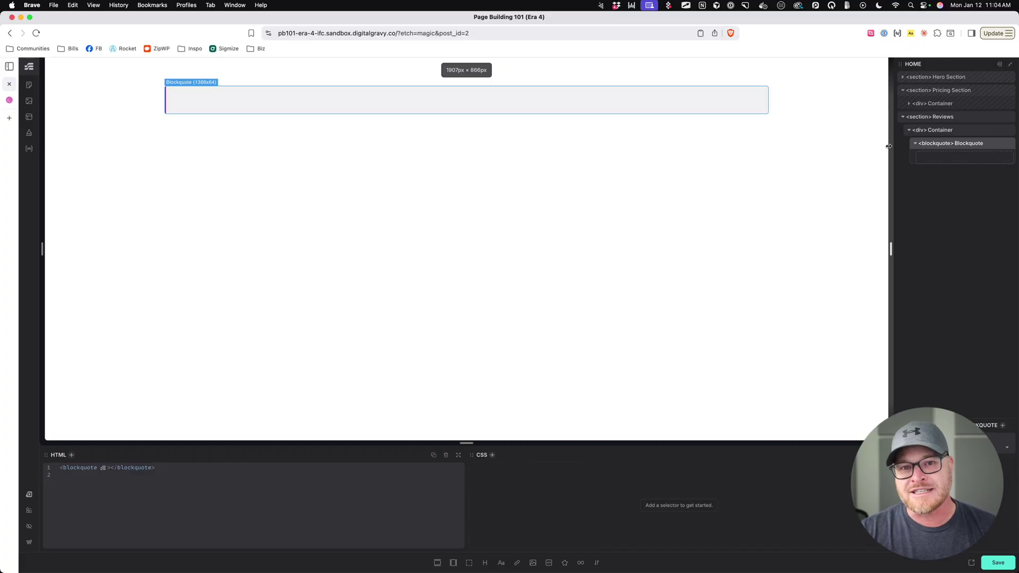
pyautogui.click(501, 563)
pyautogui.doubleClick(941, 157)
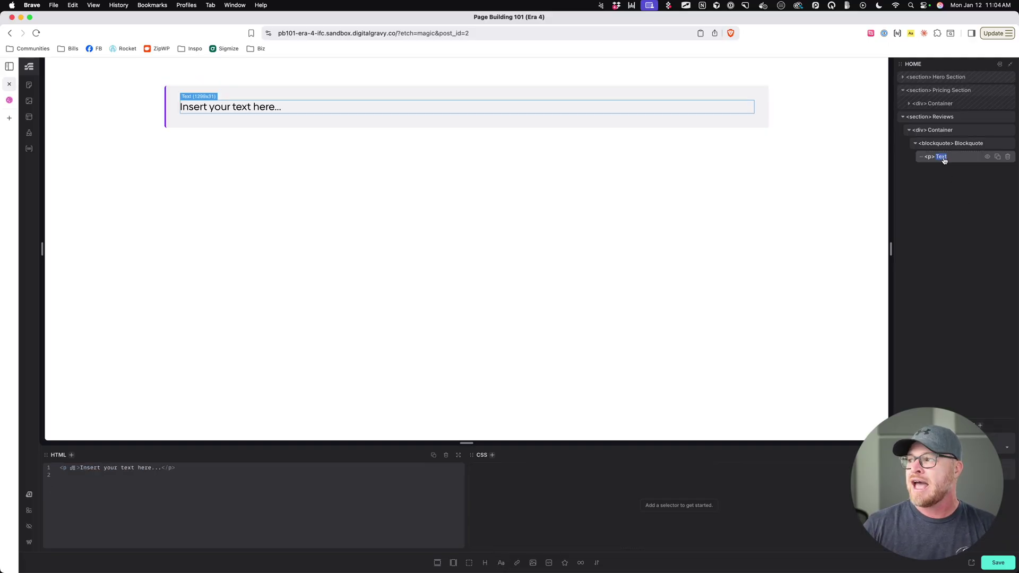
pyautogui.doubleClick(250, 109)
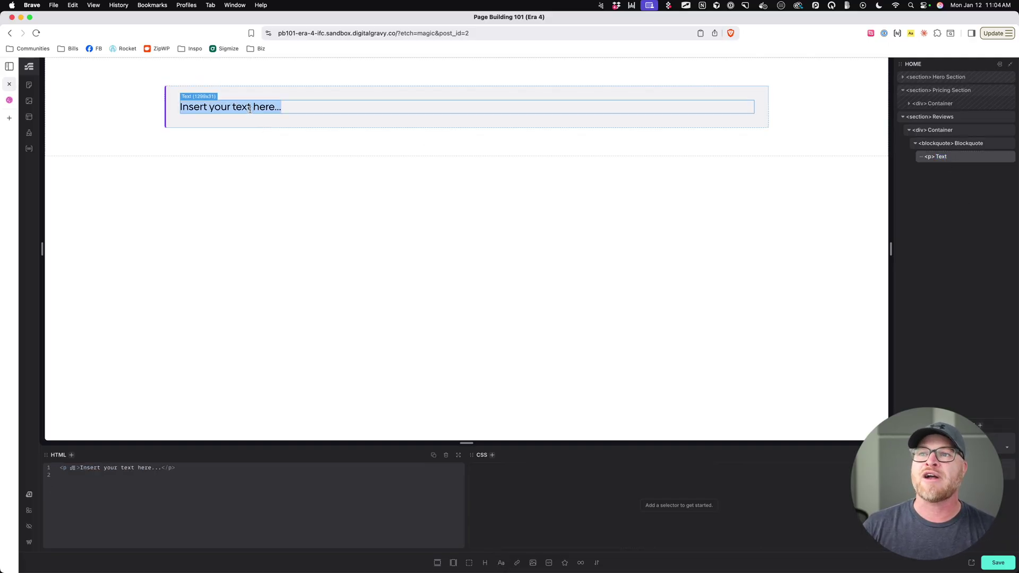
pyautogui.click(82, 467)
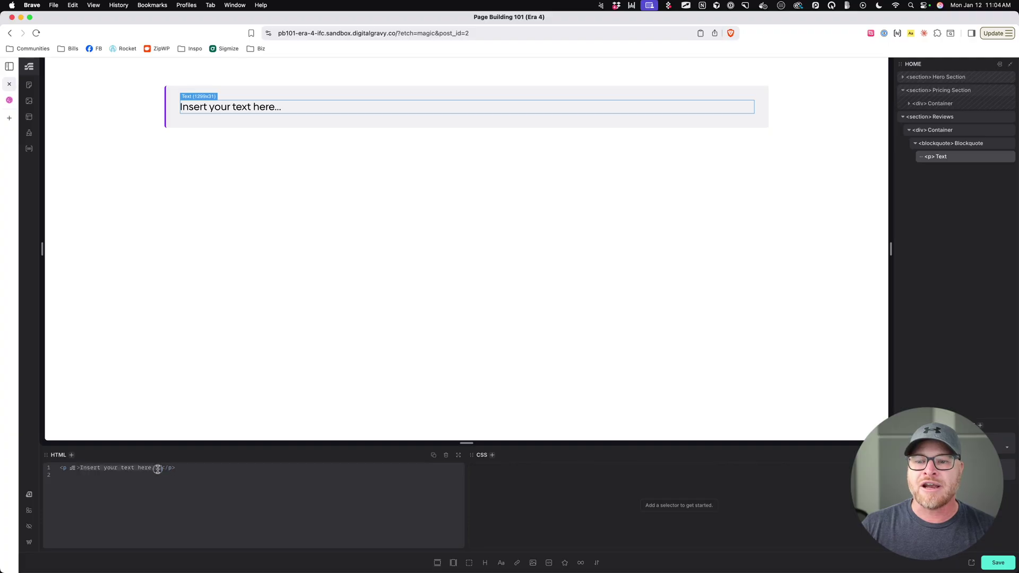
pyautogui.write('lorem3')
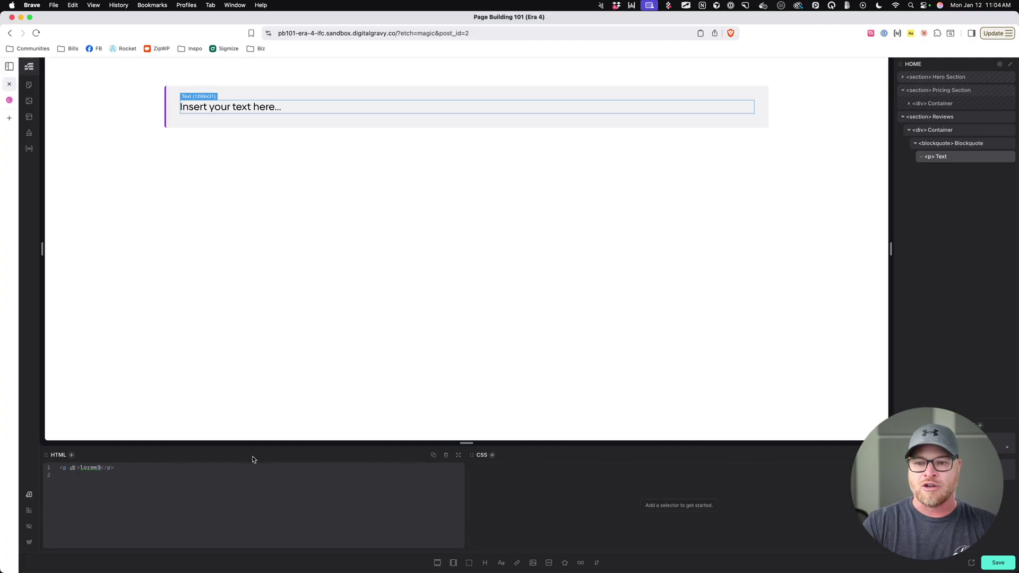
pyautogui.press('Tab')
pyautogui.click(334, 69)
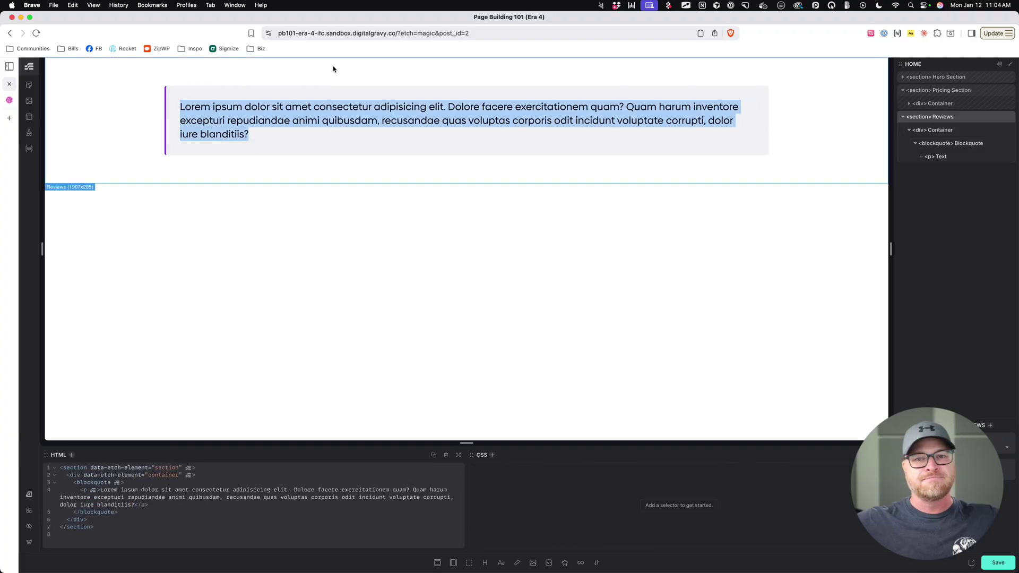
pyautogui.click(321, 153)
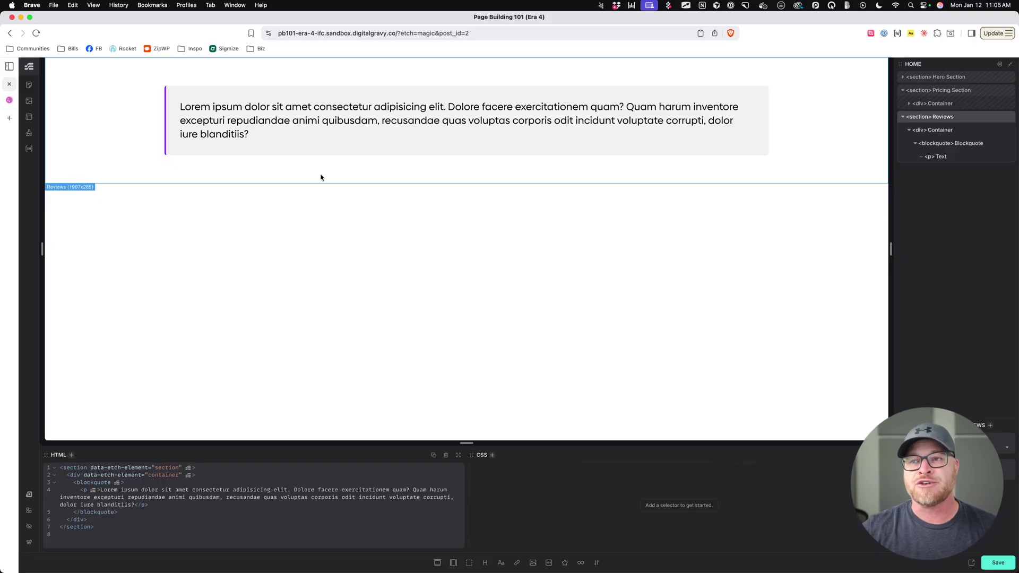
# Review the default Blockquotes styling settings under Additional Styling, including the main, text, footer and caption, cite, and auto-style options
pyautogui.click(28, 494)
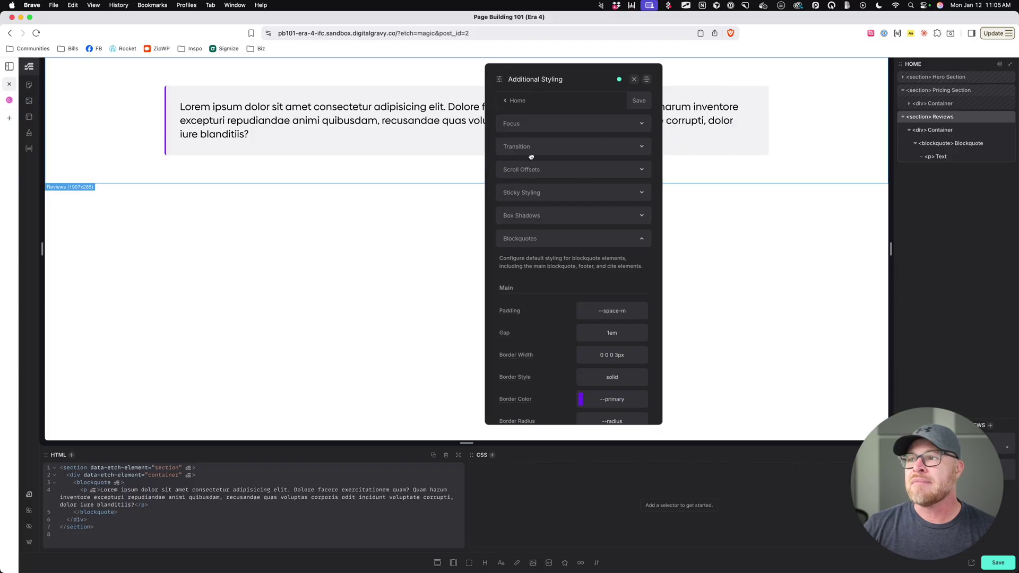
pyautogui.scroll(-10, 567, 334)
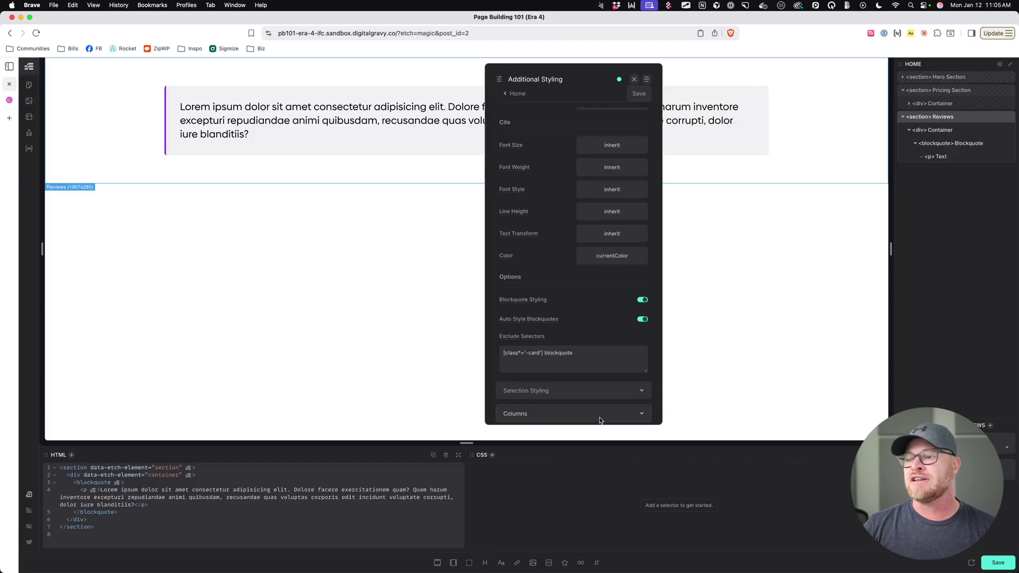
pyautogui.scroll(10, 599, 417)
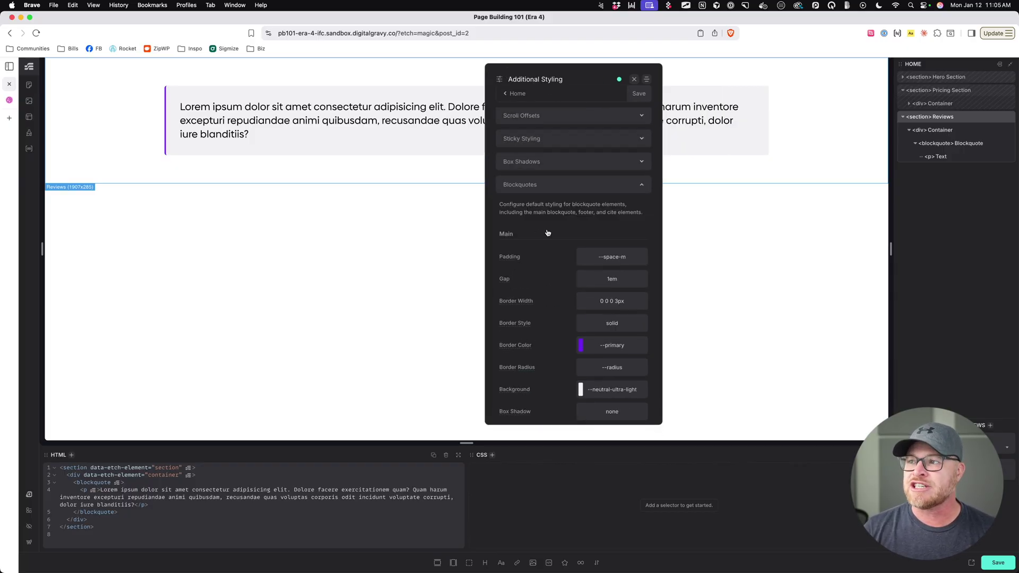
pyautogui.scroll(-5, 552, 244)
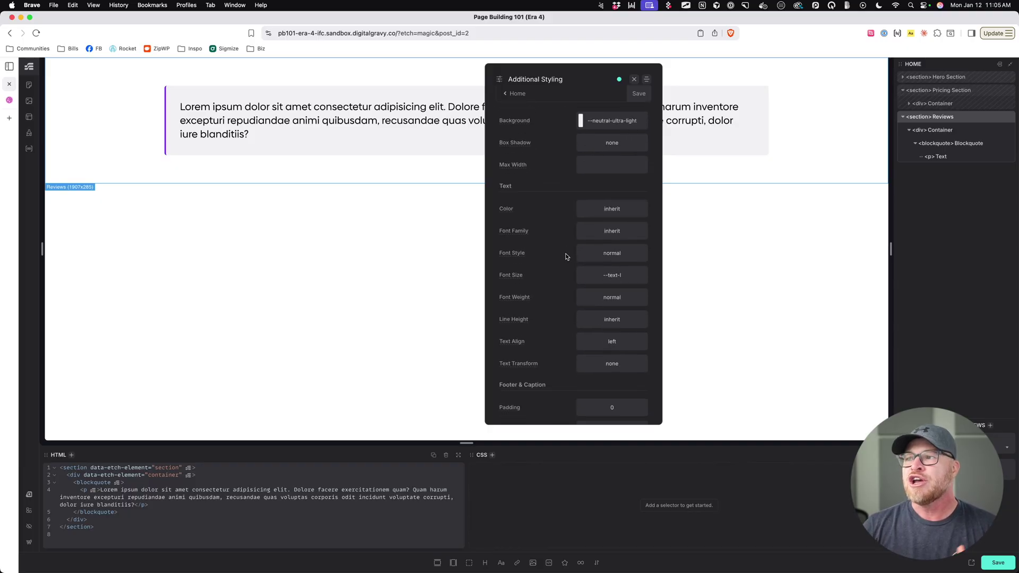
pyautogui.scroll(-8, 566, 257)
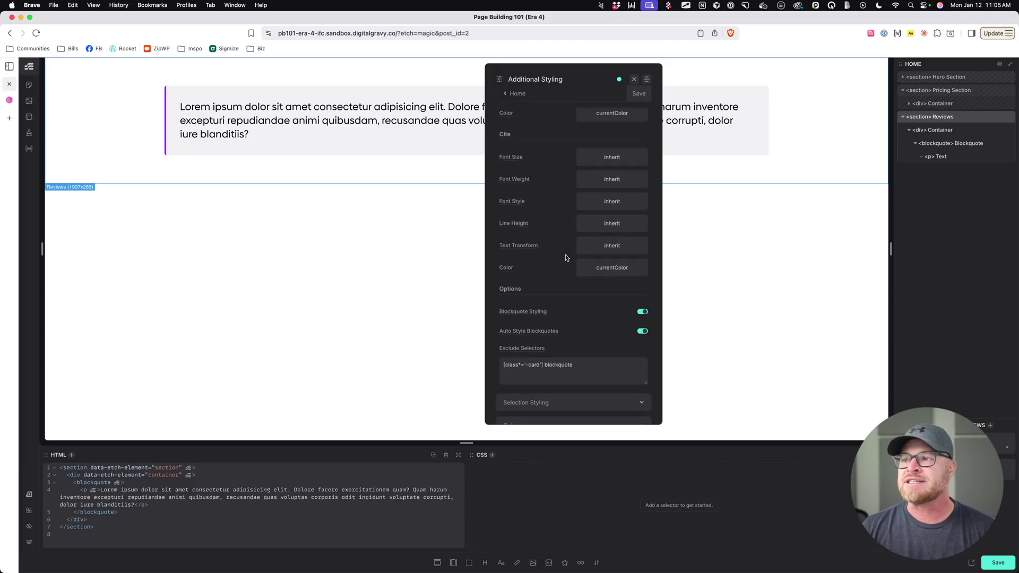
pyautogui.scroll(10, 565, 258)
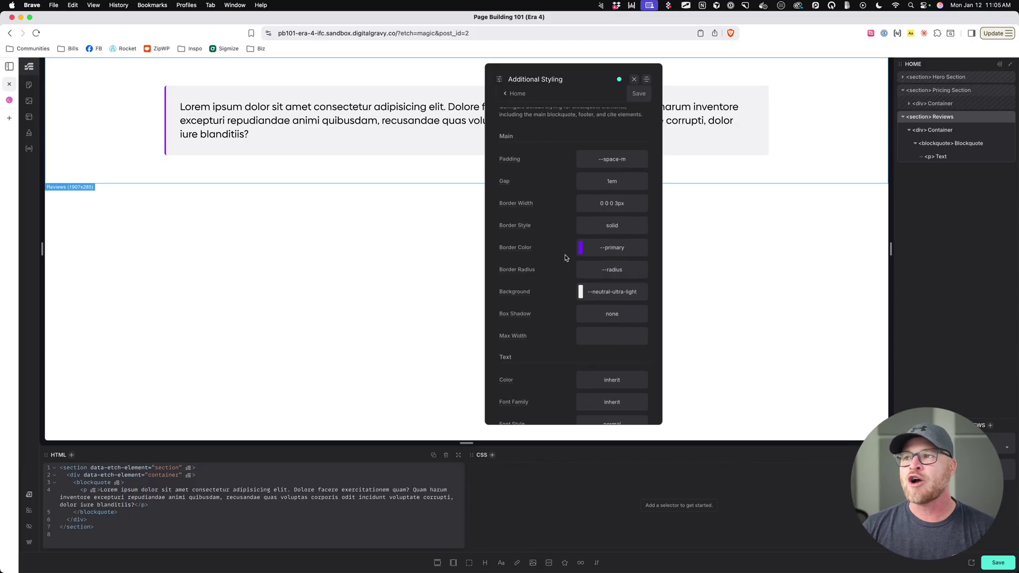
pyautogui.scroll(-7, 564, 258)
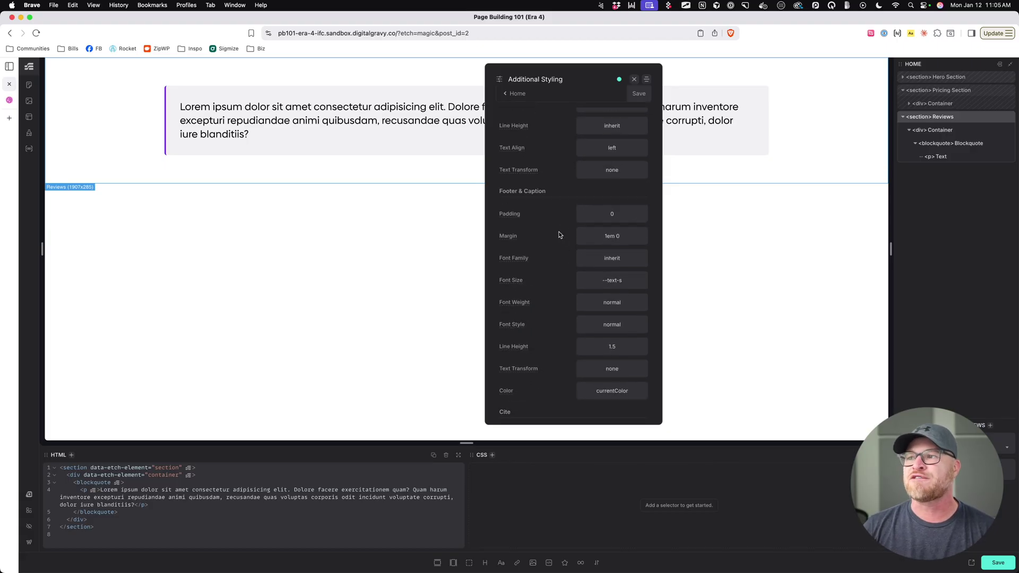
pyautogui.scroll(-5, 559, 235)
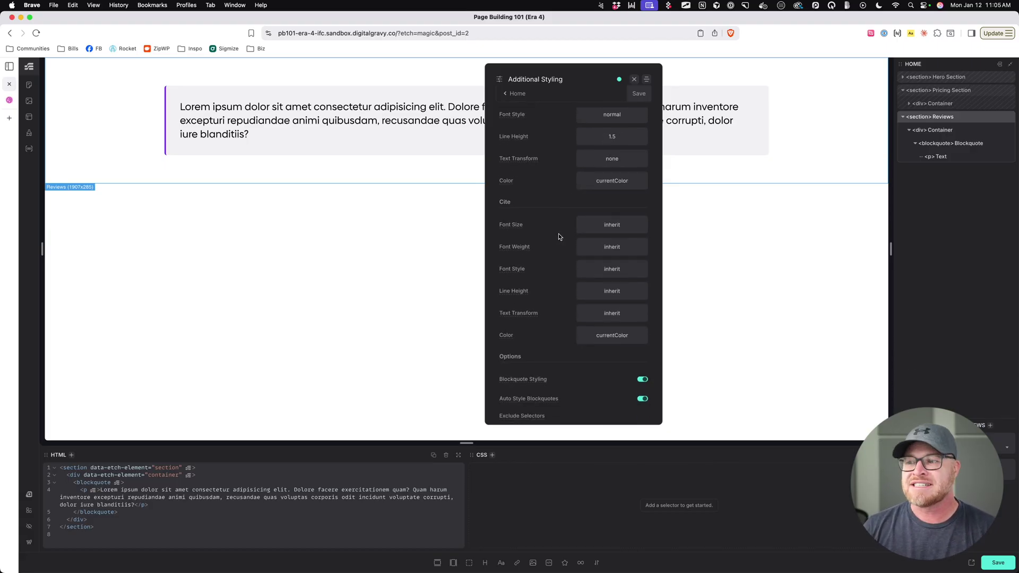
pyautogui.scroll(-4, 558, 237)
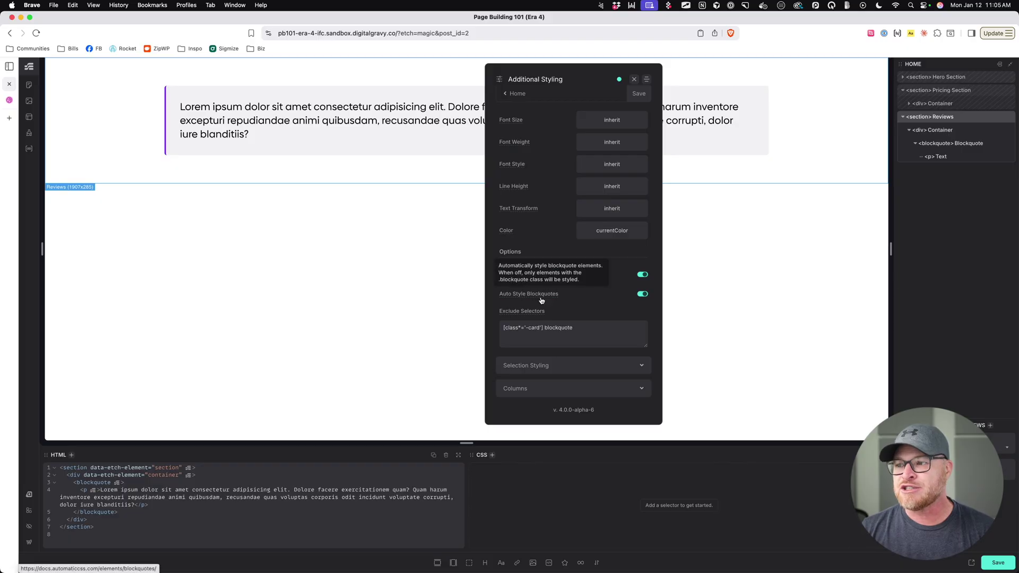
pyautogui.scroll(8, 578, 302)
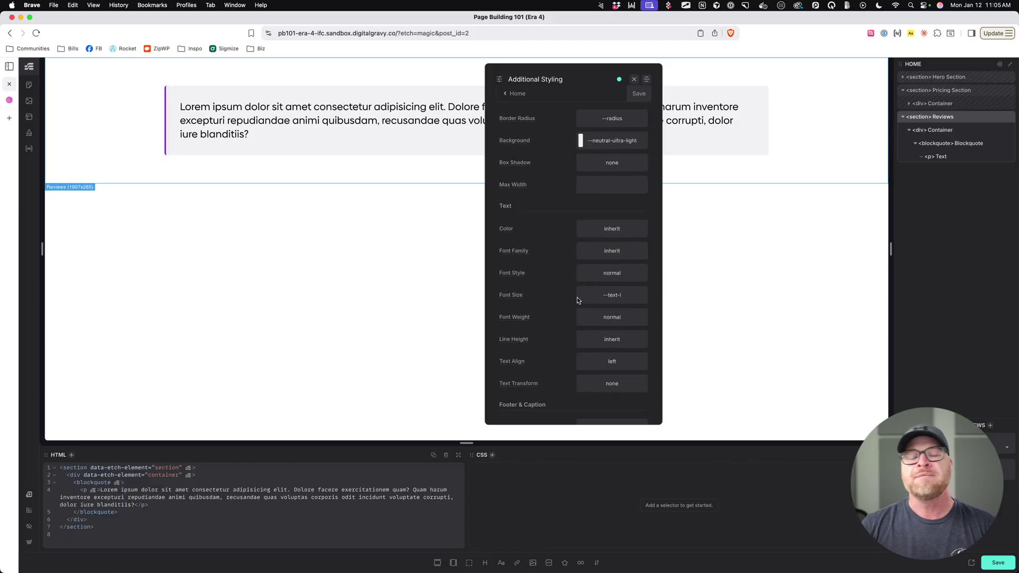
pyautogui.scroll(5, 580, 300)
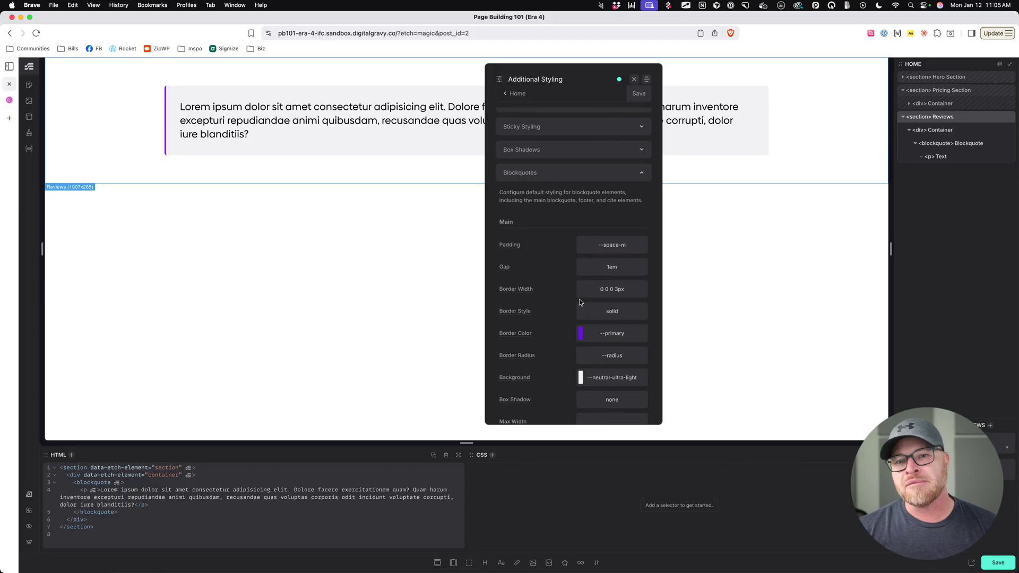
# Try the blockquote padding at --space-xxl and --space-l, and set it back to --space-m
pyautogui.scroll(-2, 580, 304)
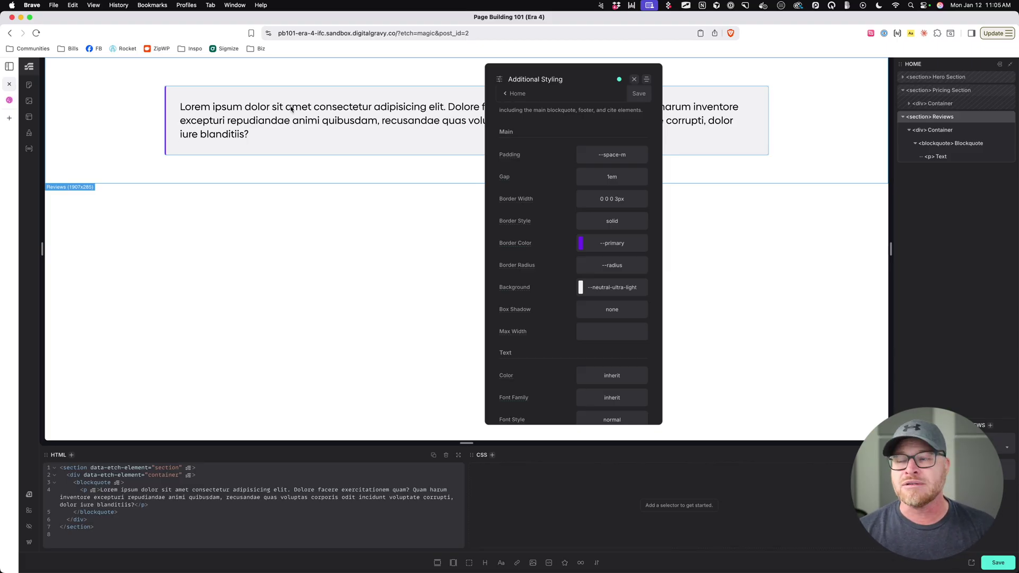
pyautogui.click(629, 155)
pyautogui.press('BackSpace')
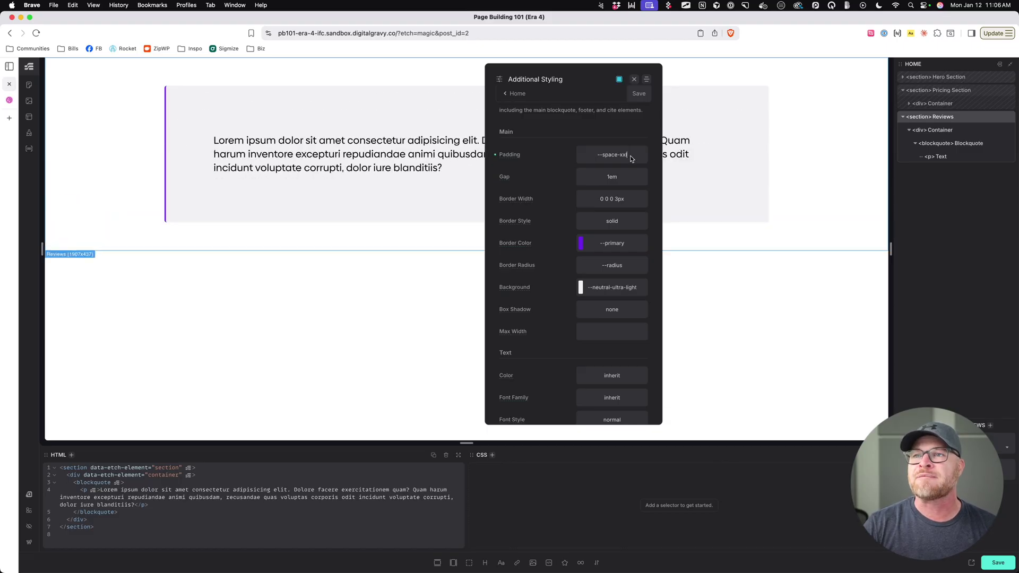
pyautogui.write('s')
pyautogui.press('BackSpace')
pyautogui.write('l')
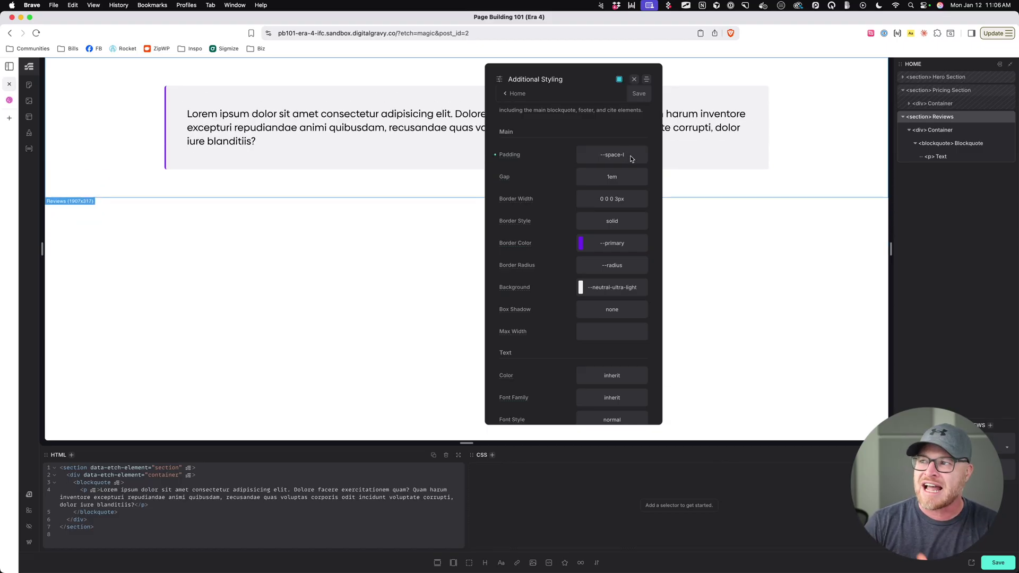
pyautogui.press('BackSpace')
pyautogui.write('m')
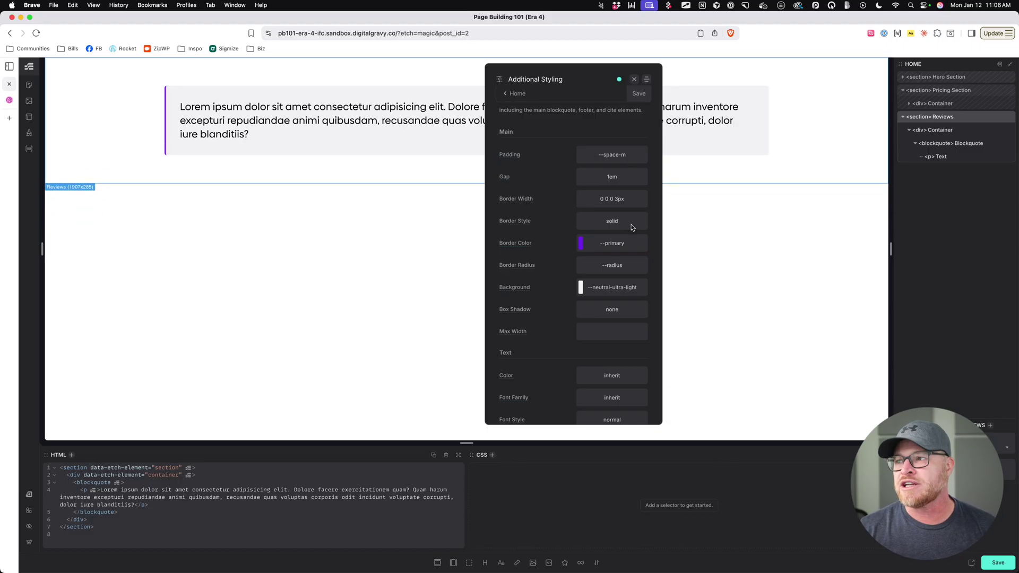
# Try the blockquote border color at --black and border radius at 0, and reset both to their defaults
pyautogui.doubleClick(616, 243)
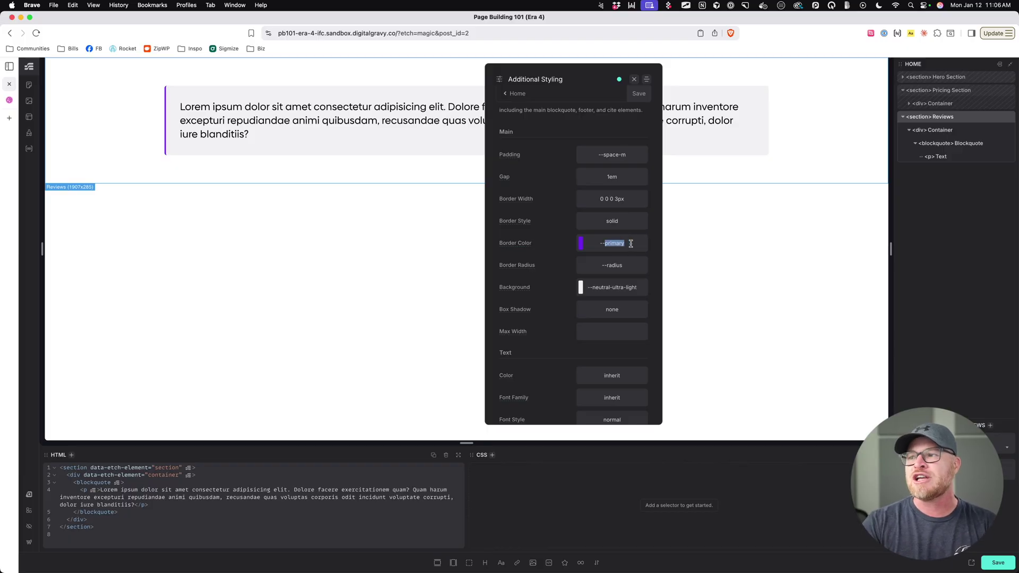
pyautogui.write('black')
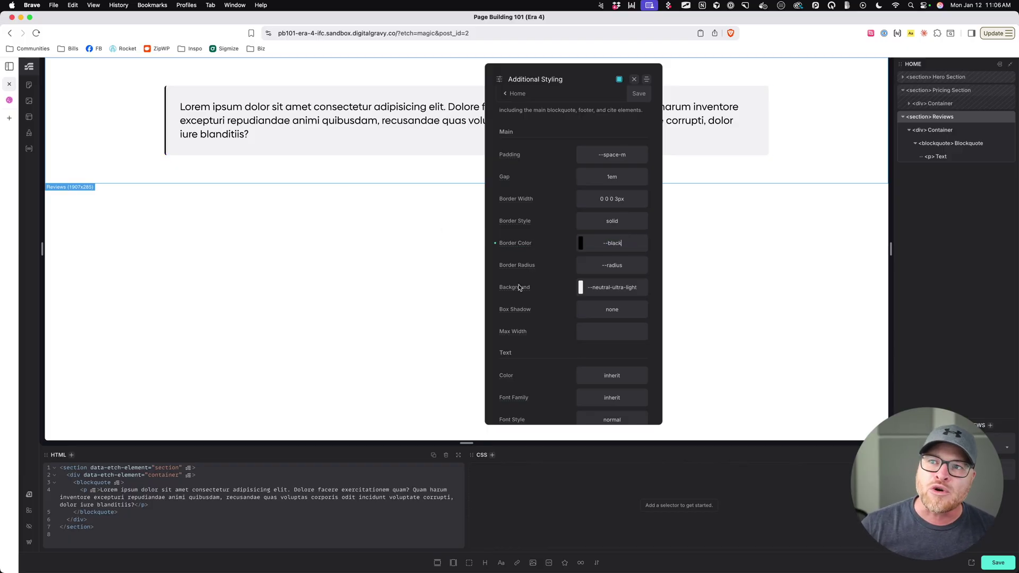
pyautogui.click(617, 270)
pyautogui.write('0')
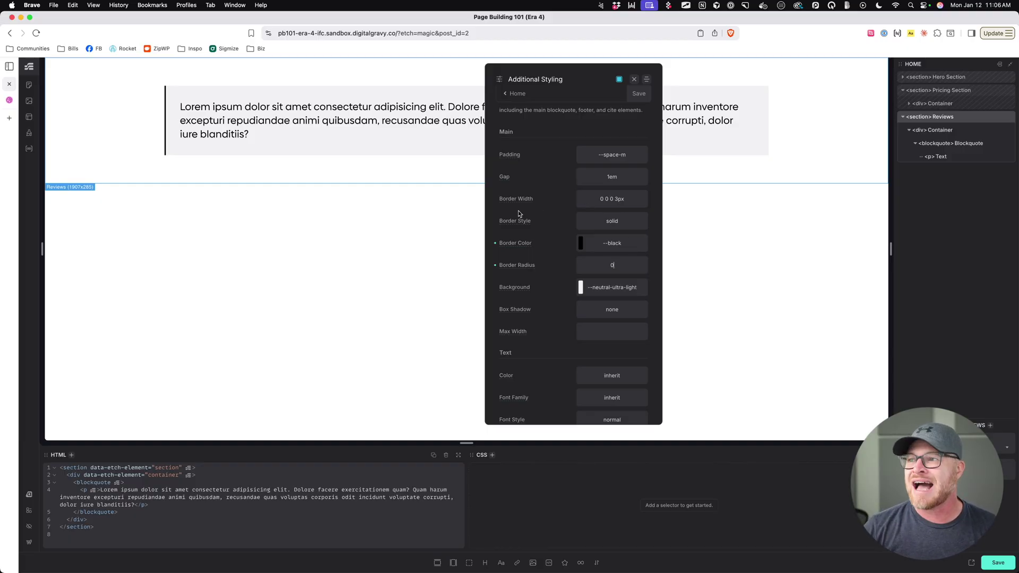
pyautogui.click(495, 243)
pyautogui.click(495, 265)
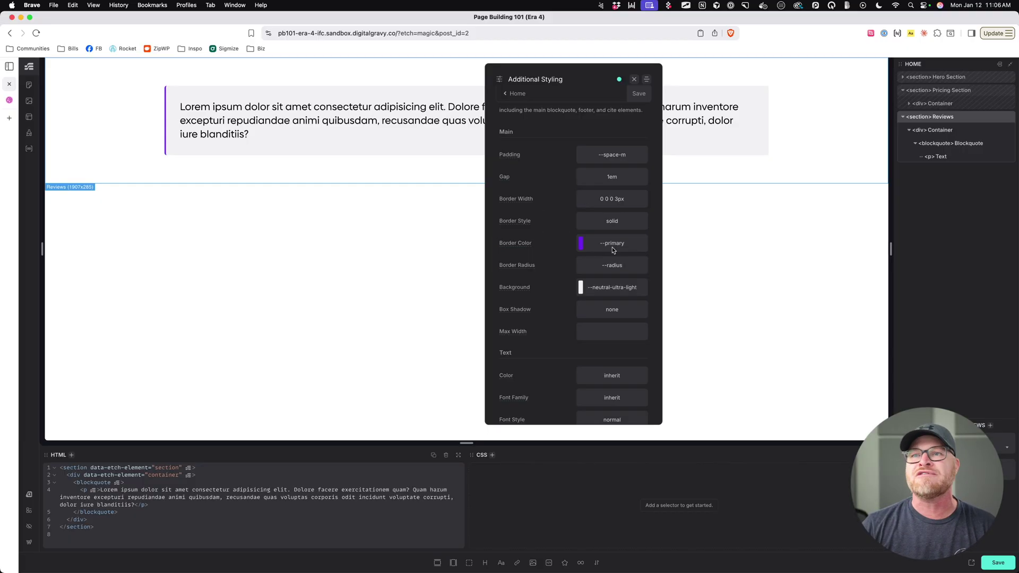
pyautogui.click(634, 80)
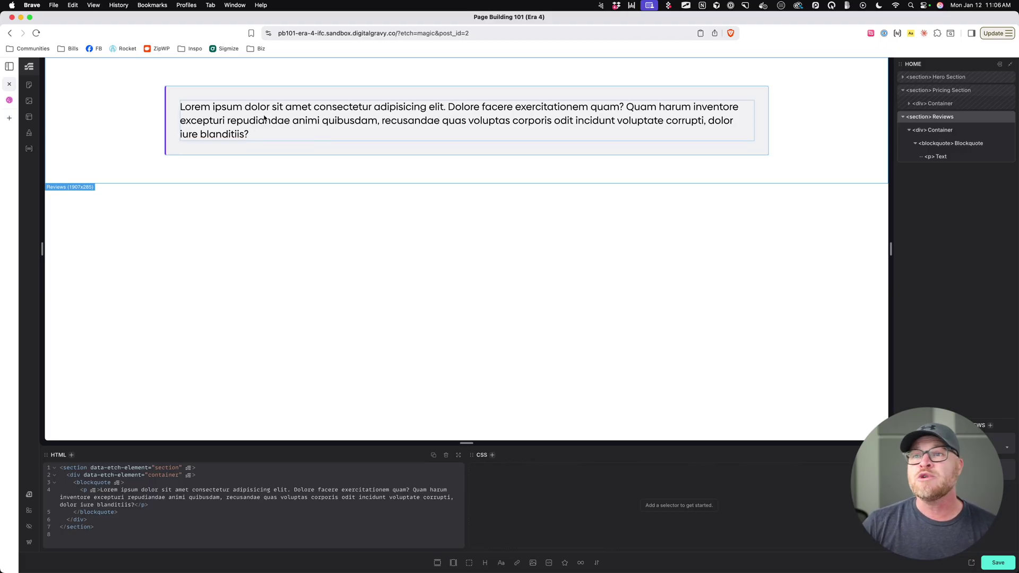
# Switch to the Dribbble portfolio shot, examine its blockquote's accent bar, italic text and attribution line, and return to the page builder
pyautogui.click(9, 101)
pyautogui.scroll(-3, 400, 270)
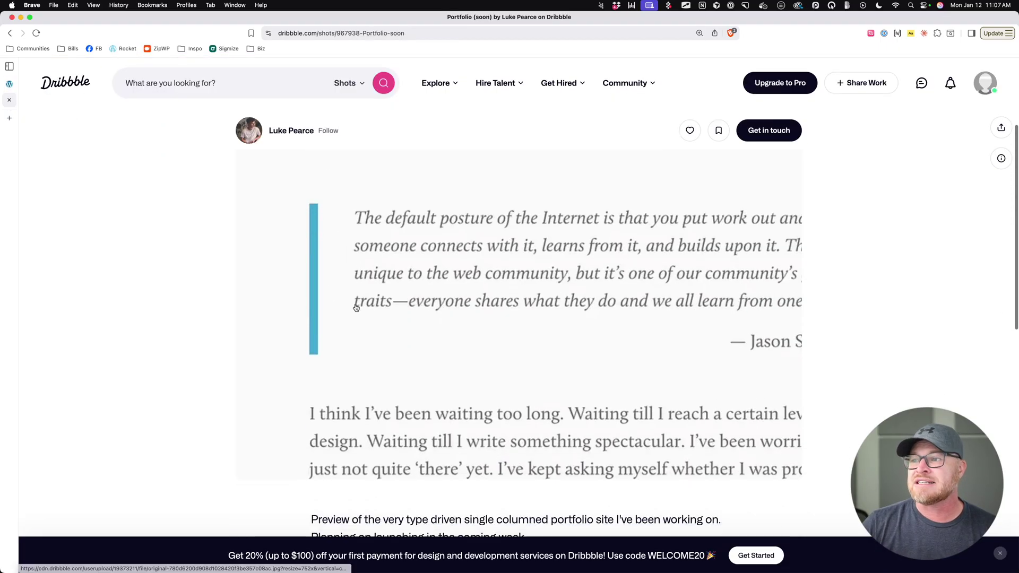
pyautogui.scroll(2, 400, 268)
pyautogui.scroll(-2, 400, 271)
pyautogui.scroll(-1, 400, 272)
pyautogui.click(401, 272)
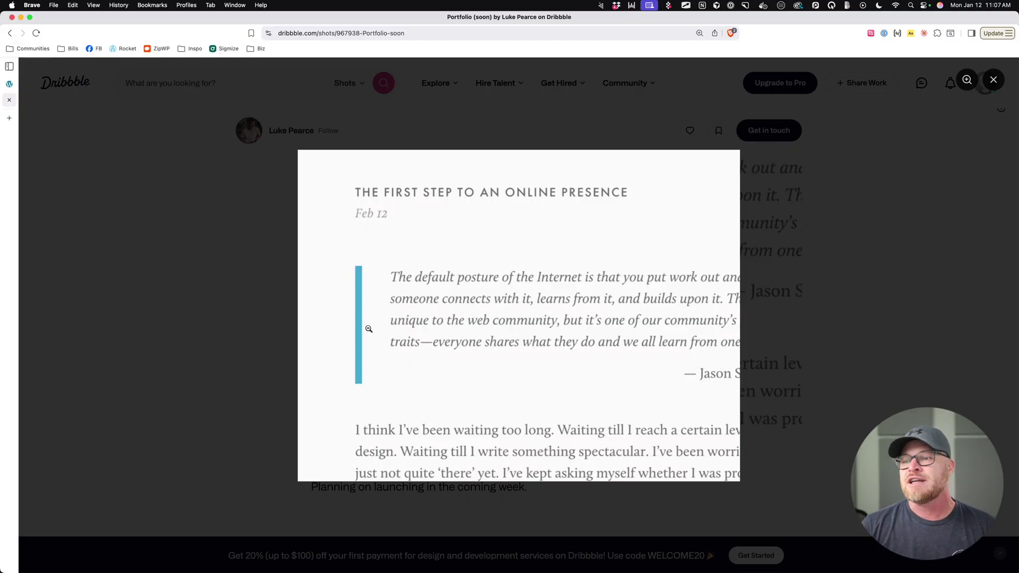
pyautogui.click(232, 190)
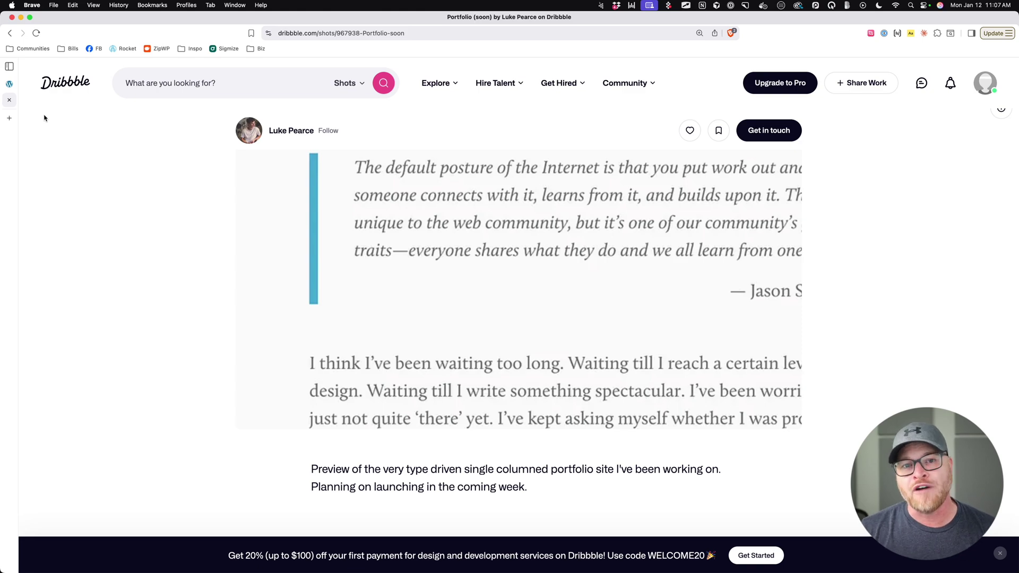
pyautogui.click(11, 85)
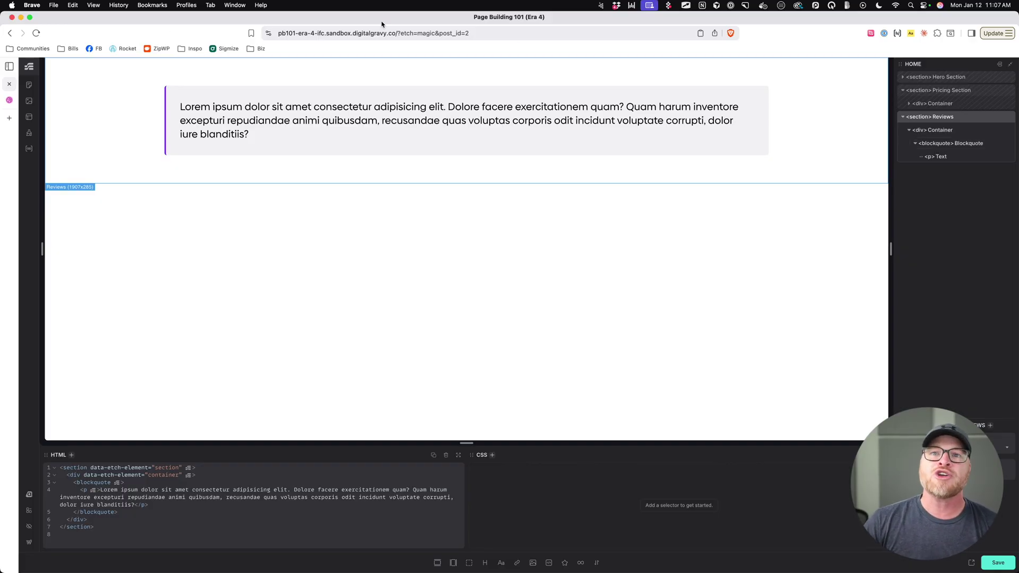
pyautogui.click(9, 100)
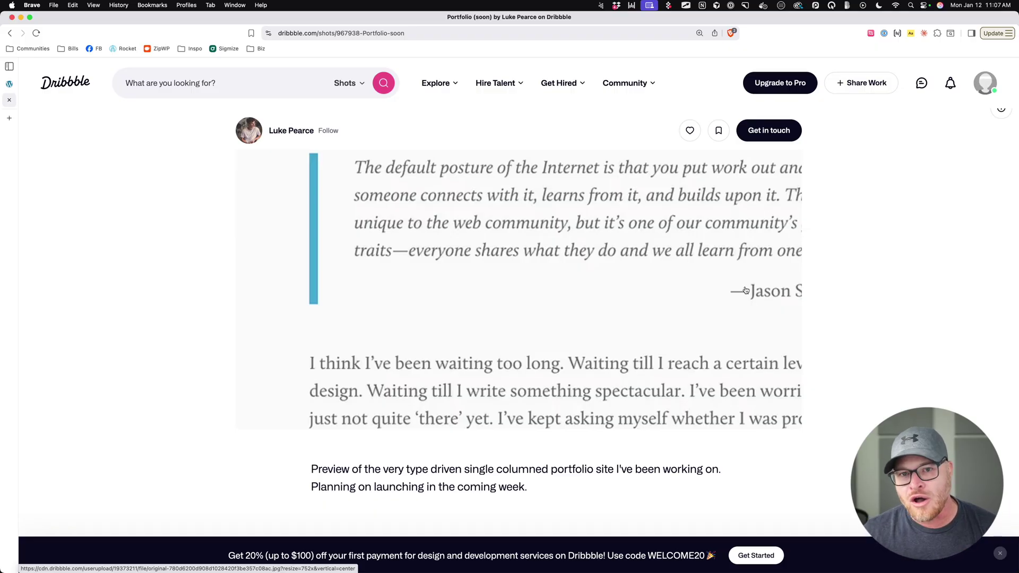
pyautogui.click(9, 84)
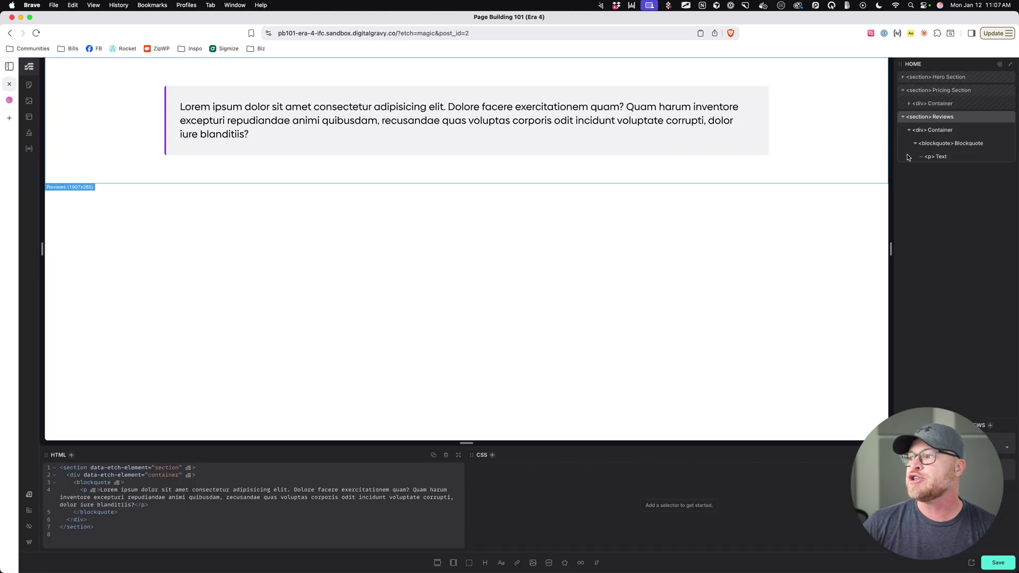
# Wrap the blockquote in a div, name the wrapper Figure, and change its tag to figure
pyautogui.rightClick(964, 148)
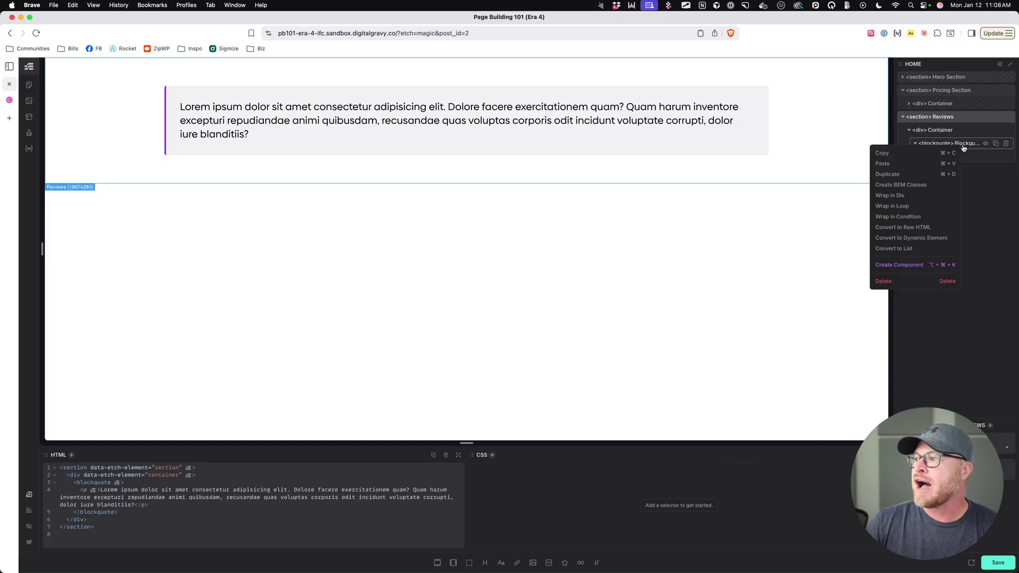
pyautogui.click(889, 196)
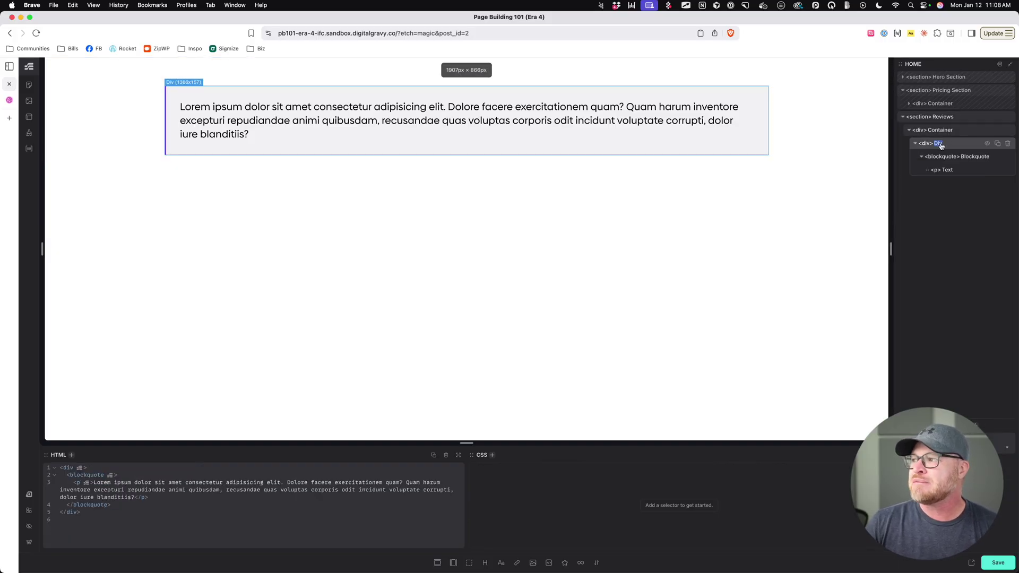
pyautogui.write('Figure')
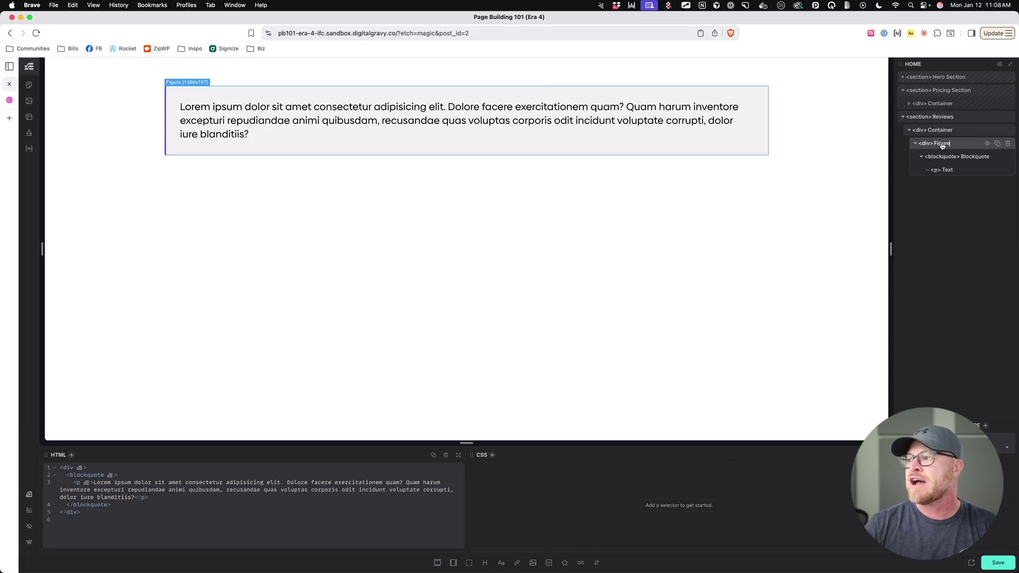
pyautogui.doubleClick(927, 144)
pyautogui.write('figure')
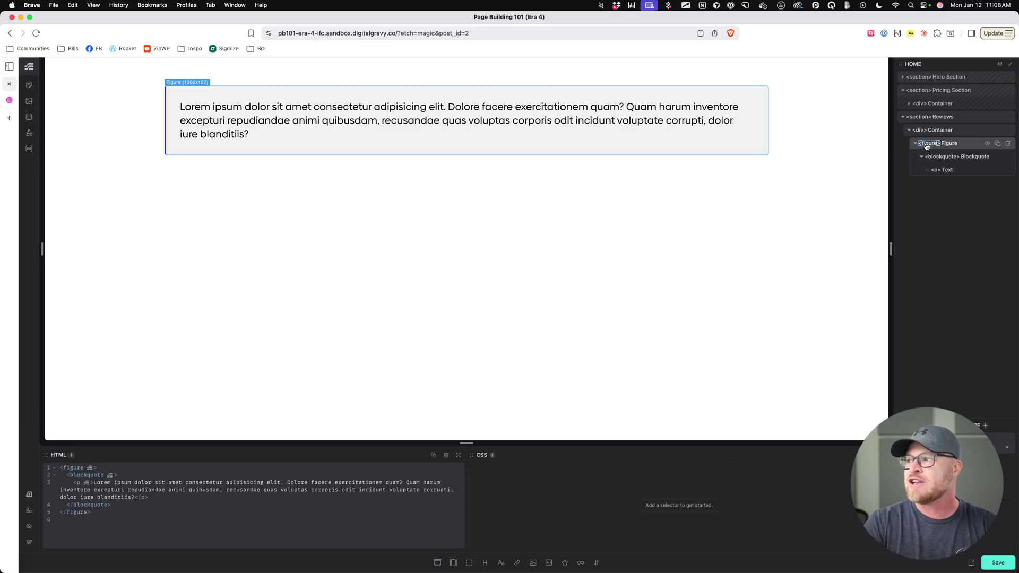
pyautogui.press('Return')
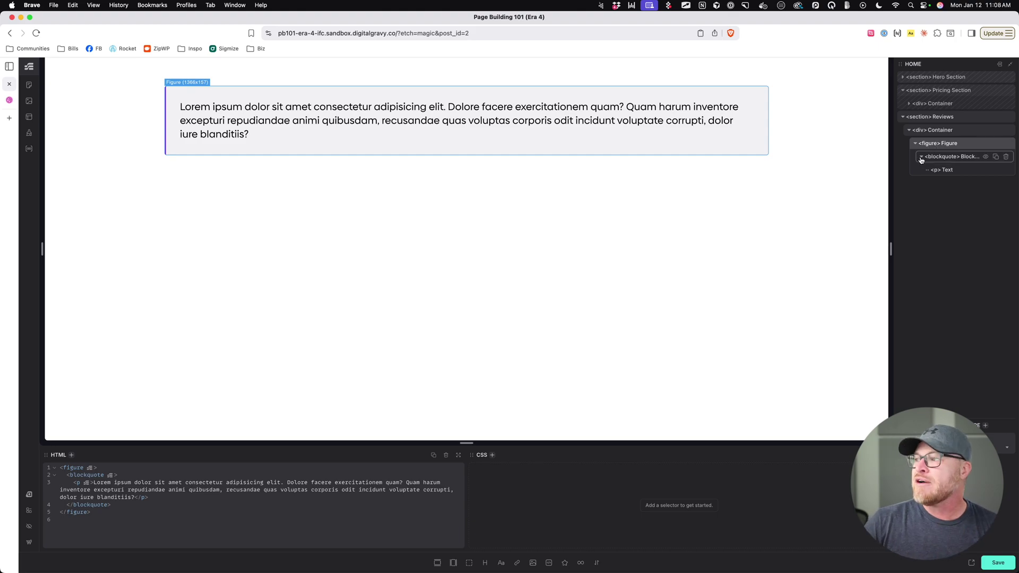
# Add a div inside the figure below the blockquote, name it Caption, and change its tag to figcaption
pyautogui.click(922, 157)
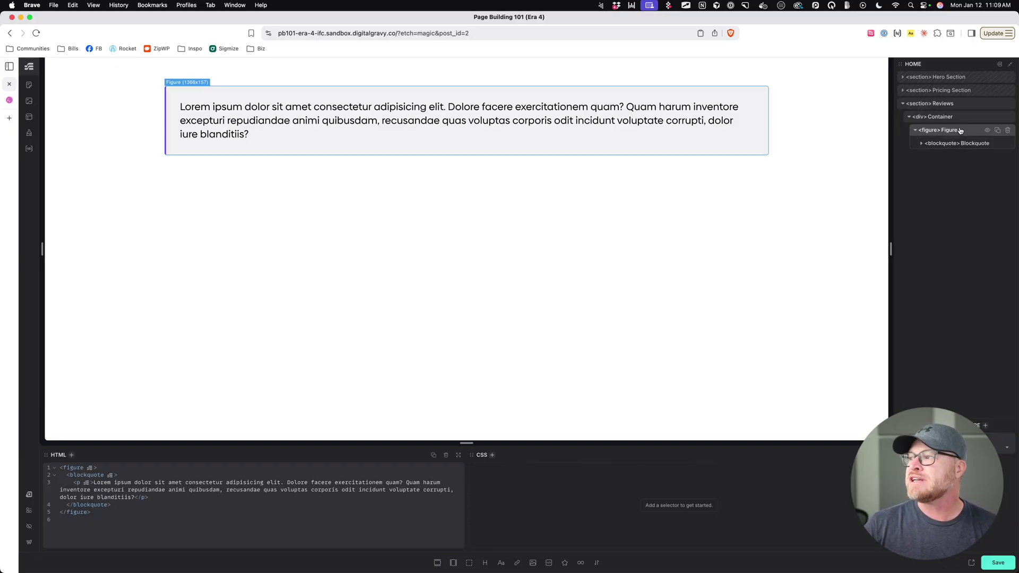
pyautogui.click(469, 563)
pyautogui.doubleClick(944, 157)
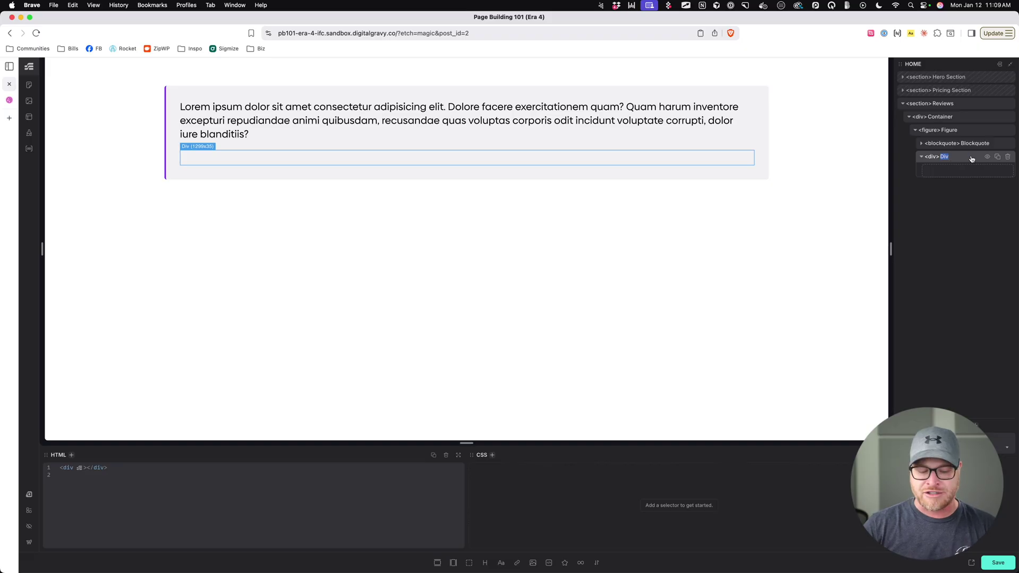
pyautogui.write('Caption')
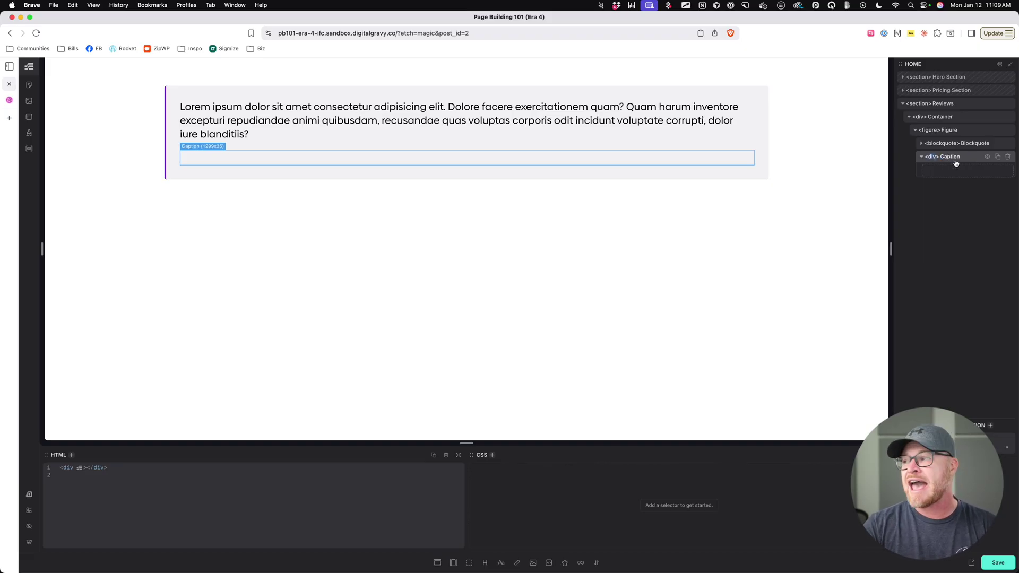
pyautogui.write('figcaption')
pyautogui.press('Return')
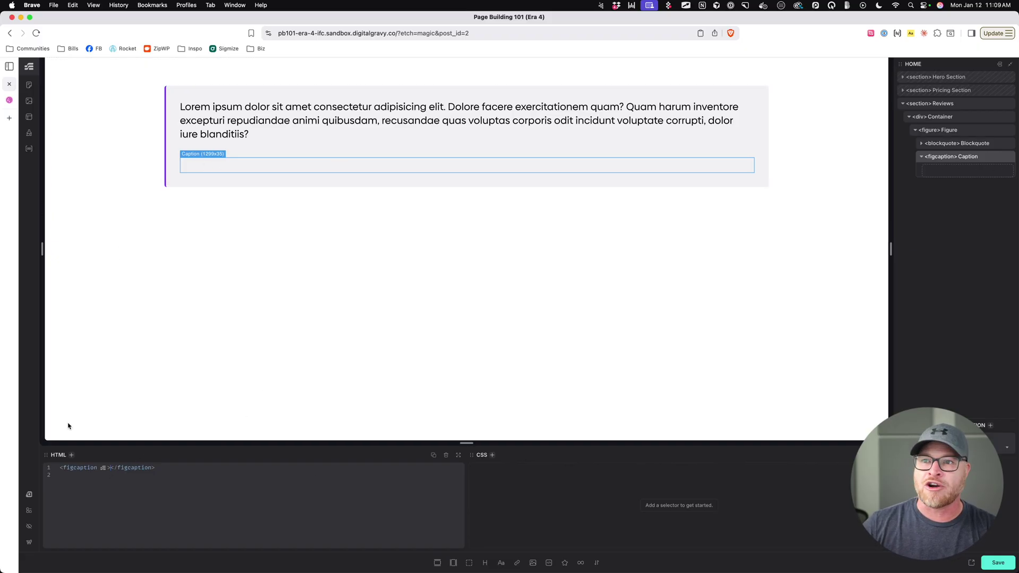
# Fill in the figcaption with Steve Jobs as the quote's attribution
pyautogui.write('d')
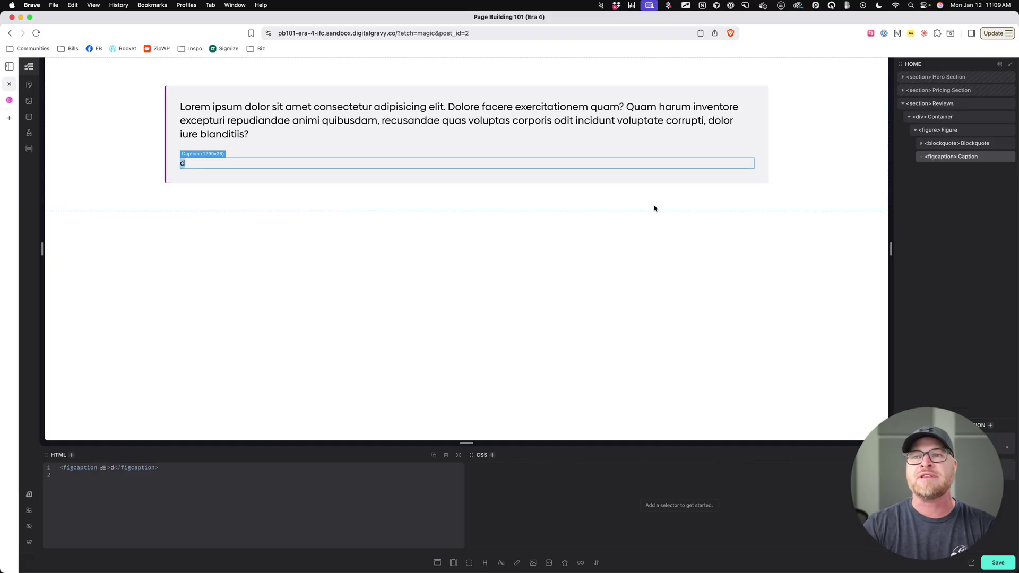
pyautogui.write('Kevin Geary')
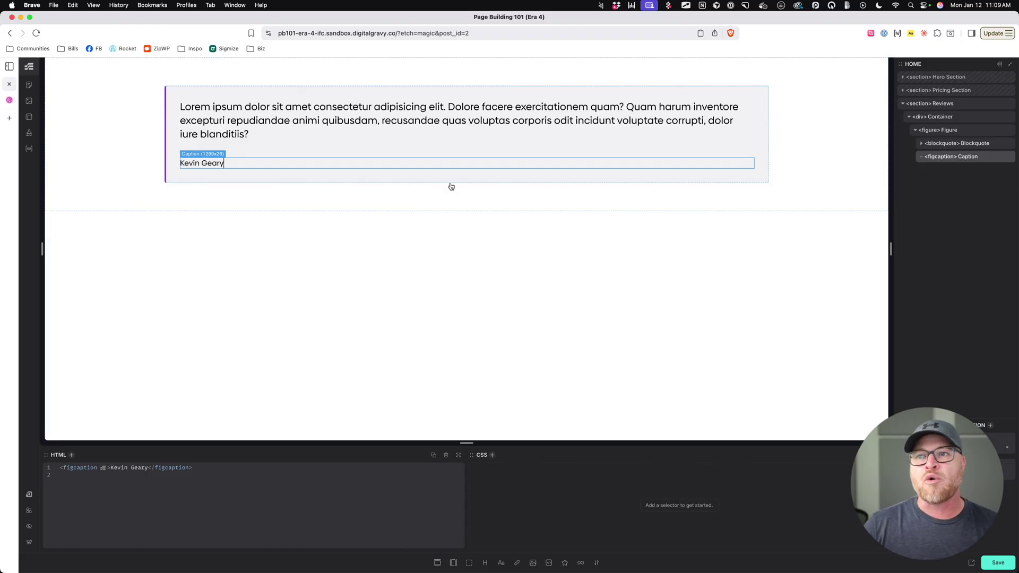
pyautogui.tripleClick(211, 163)
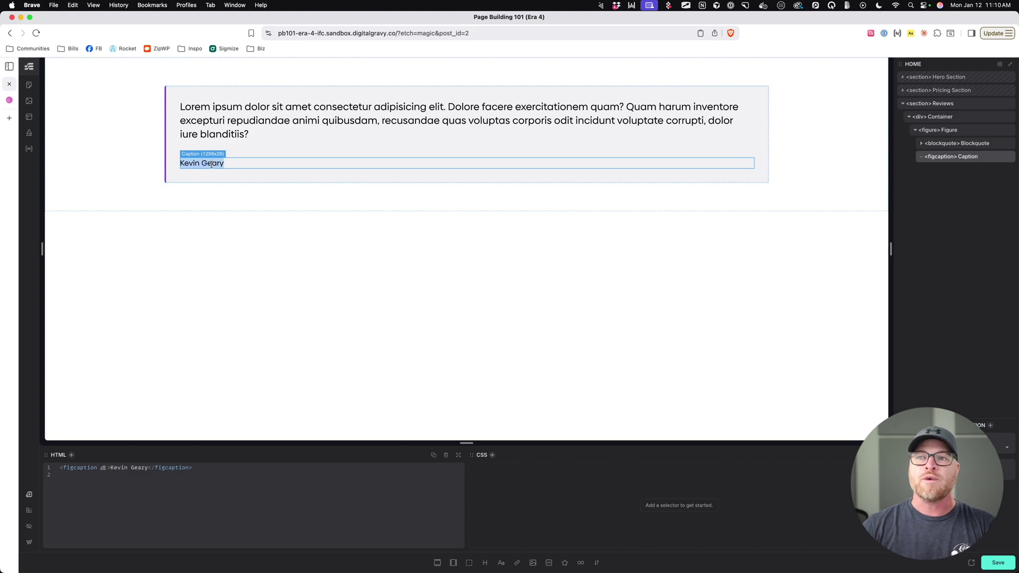
pyautogui.write('Steve Jobs')
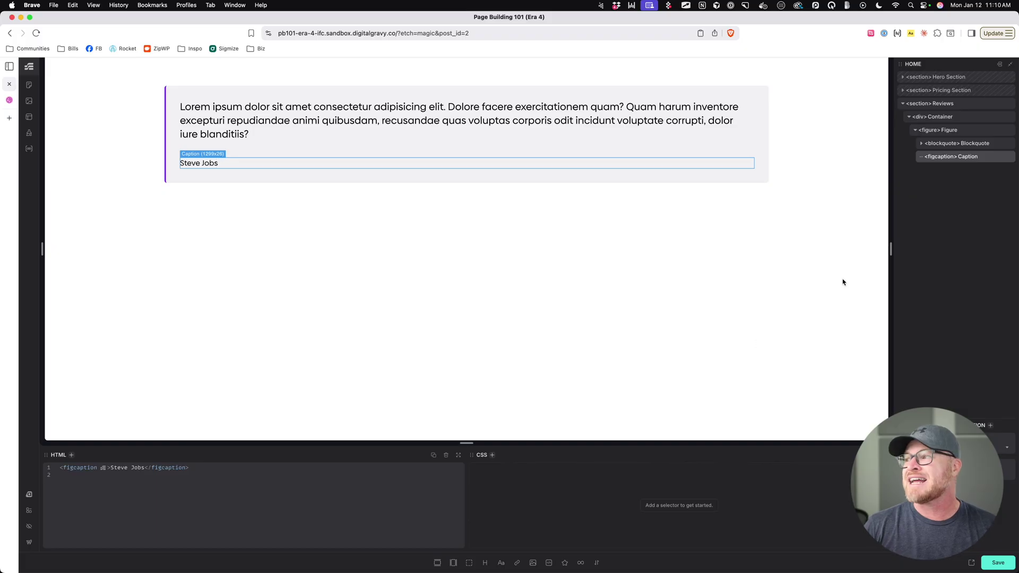
# Add a div inside the figcaption after the attribution text and change its tag to cite
pyautogui.click(468, 563)
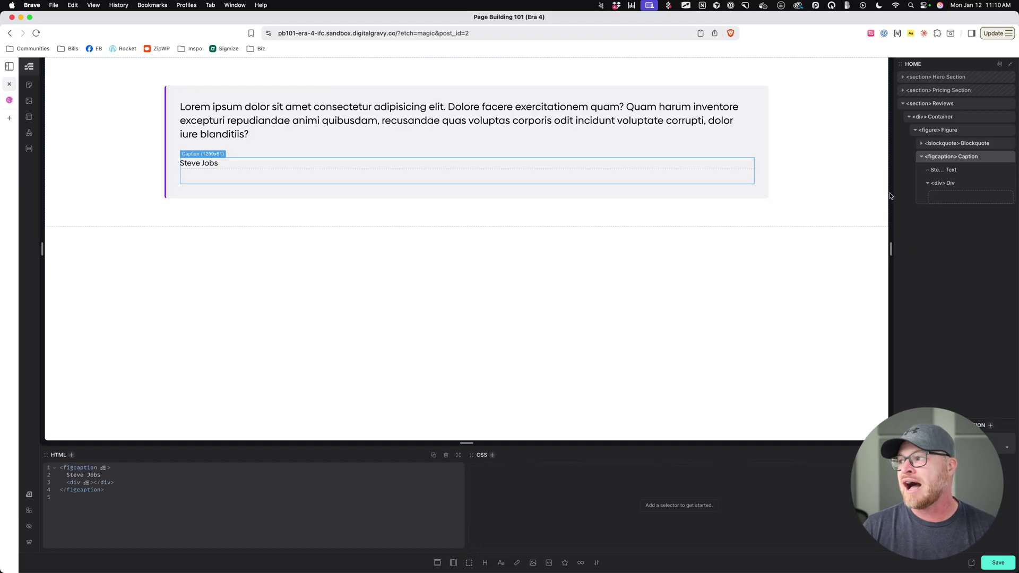
pyautogui.click(937, 184)
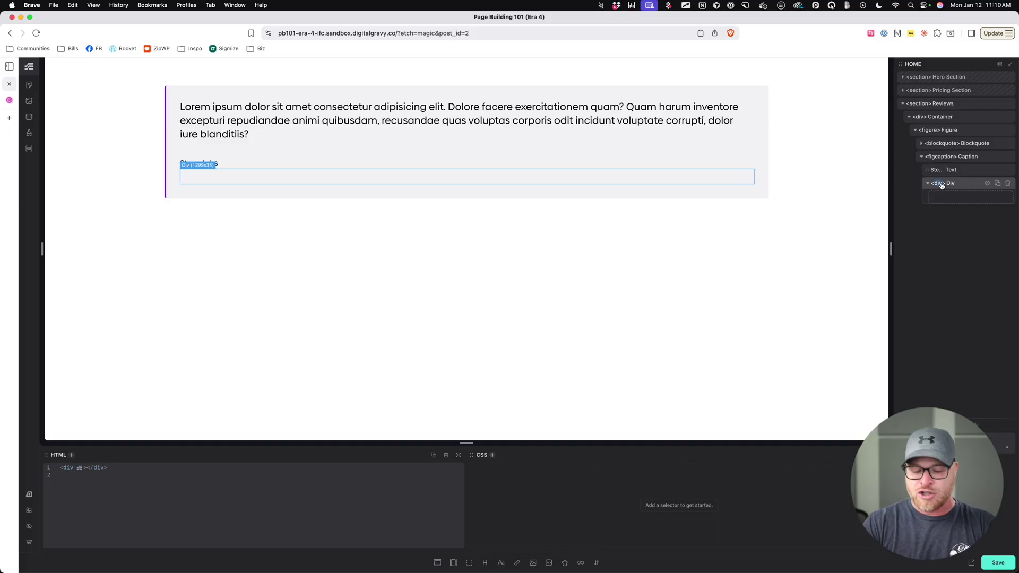
pyautogui.write('cite')
pyautogui.press('Return')
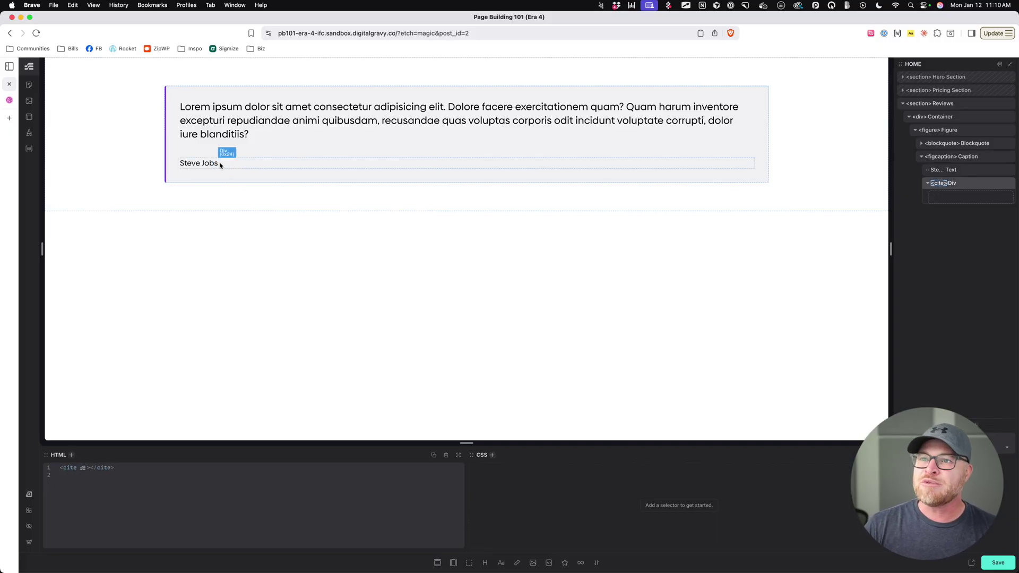
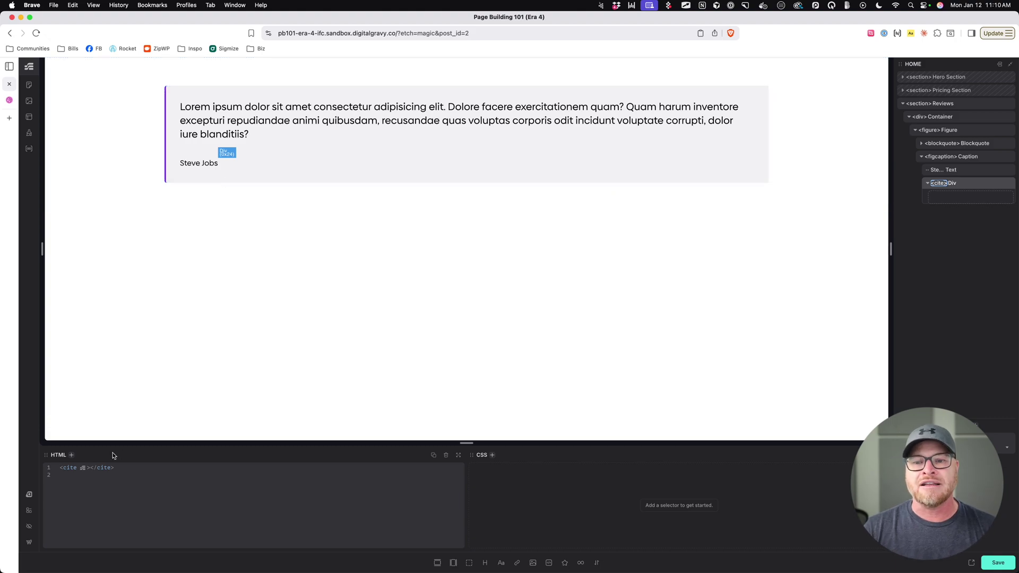
# Enter "Apple Newsletter" as the content of the cite element in the HTML code
pyautogui.click(89, 468)
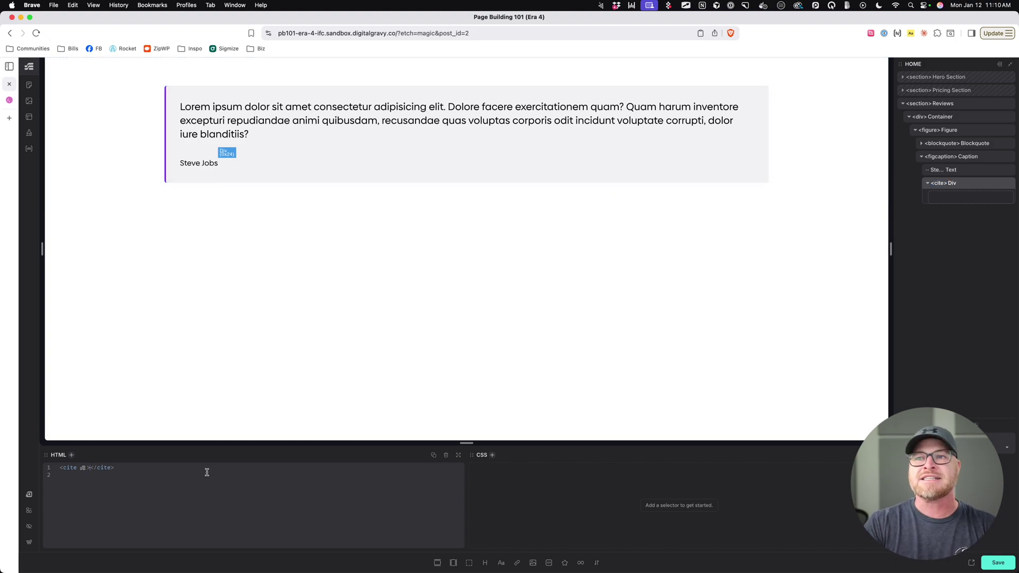
pyautogui.write('Apple Con')
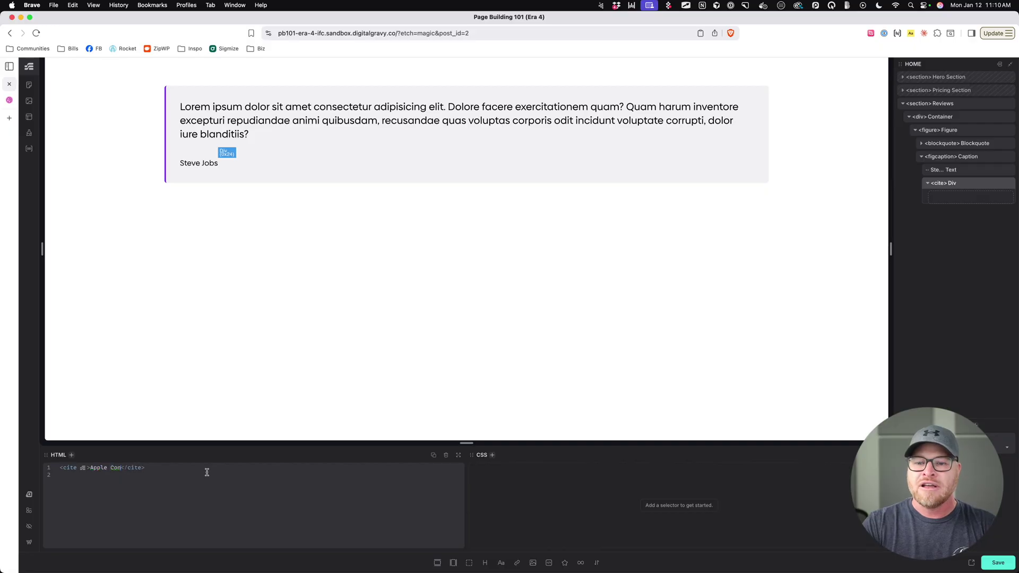
pyautogui.press('BackSpace')
pyautogui.press('BackSpace')
pyautogui.press('BackSpace')
pyautogui.press('BackSpace')
pyautogui.press('BackSpace')
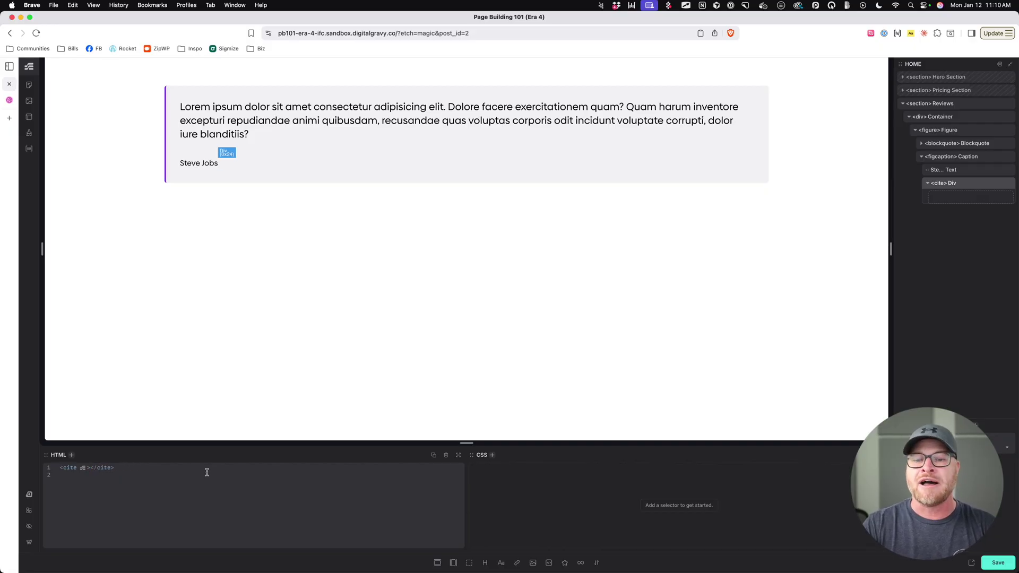
pyautogui.write('pple Newsel')
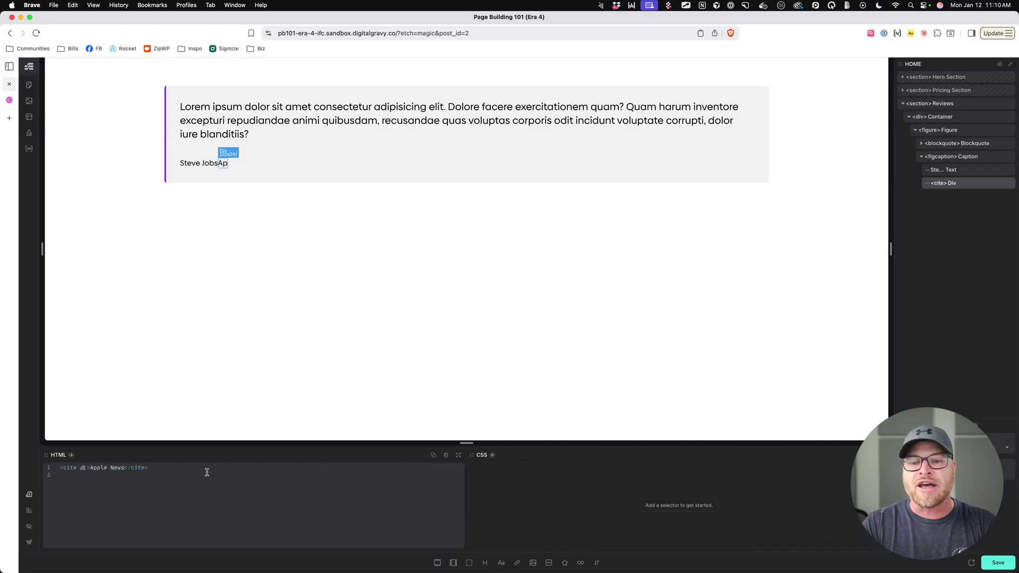
pyautogui.press('BackSpace')
pyautogui.press('BackSpace')
pyautogui.write('letter')
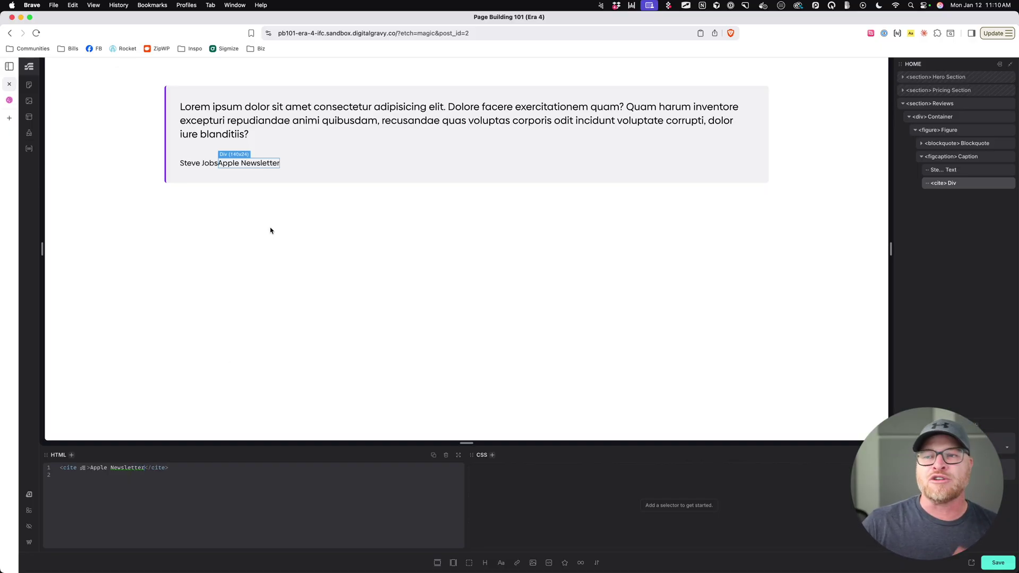
# Rename the cite element inside the figcaption to Citation
pyautogui.click(196, 134)
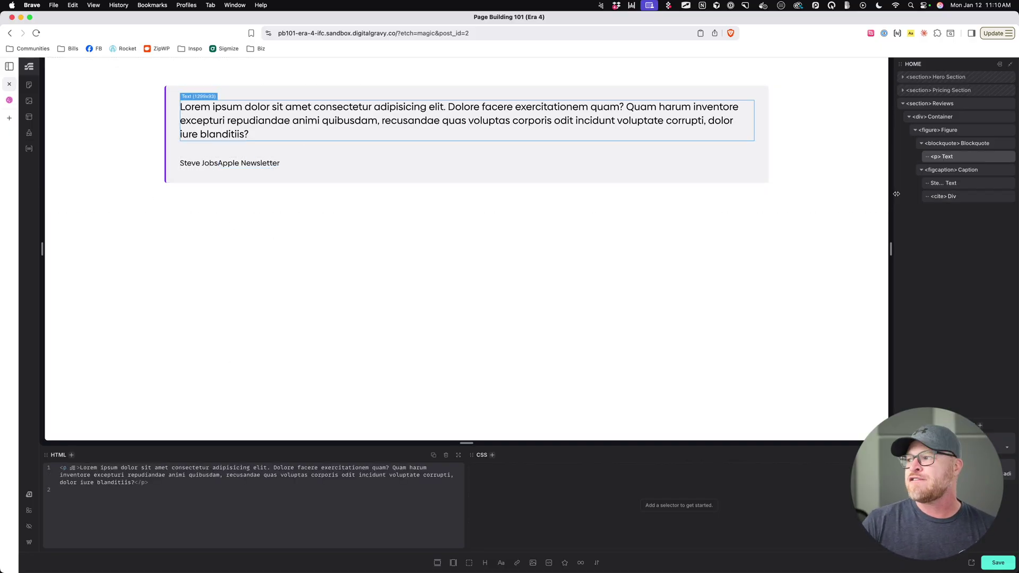
pyautogui.doubleClick(950, 197)
pyautogui.write('Citation')
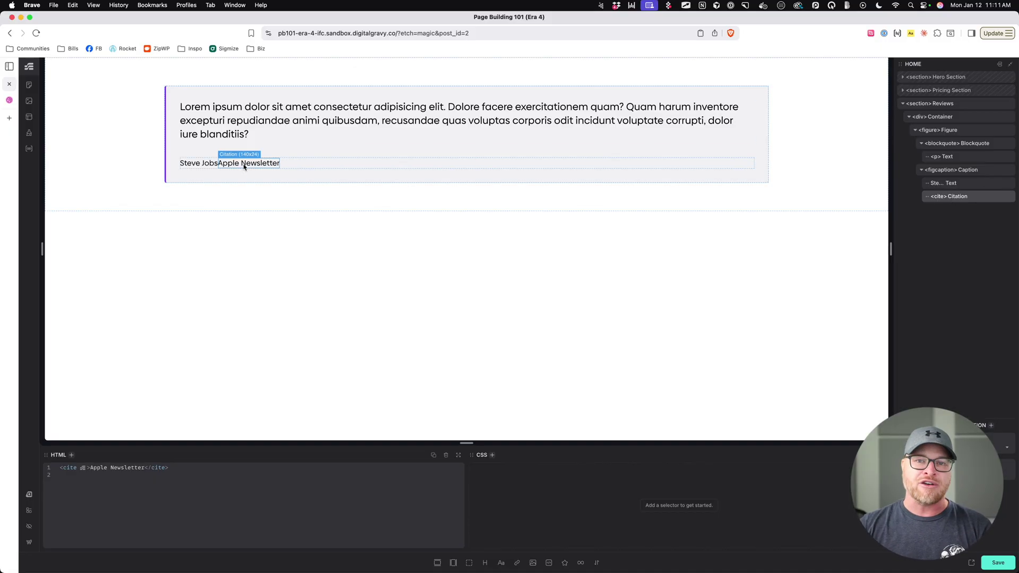
# Rename the figure element in the Reviews section as Review Card
pyautogui.click(210, 165)
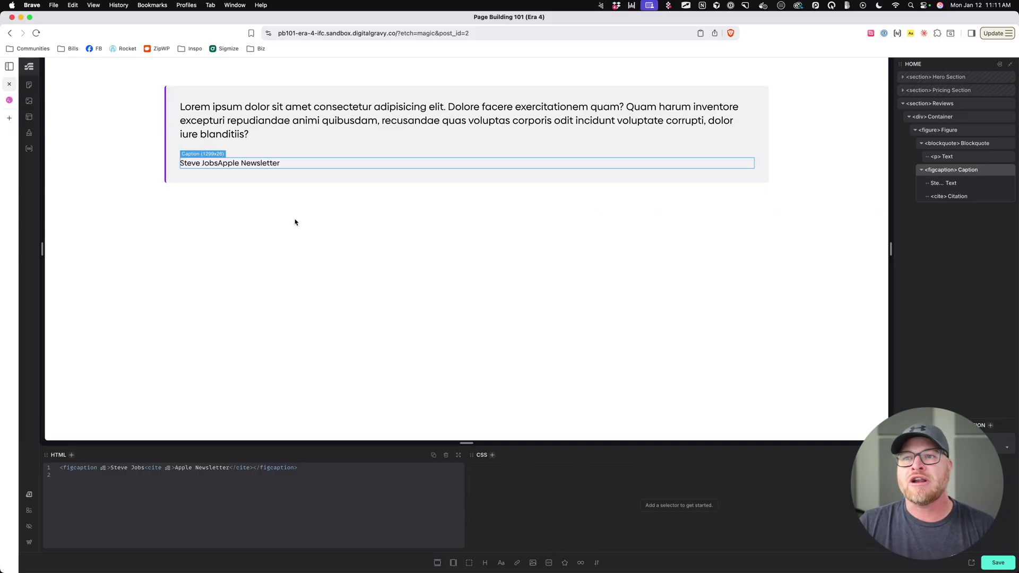
pyautogui.click(950, 131)
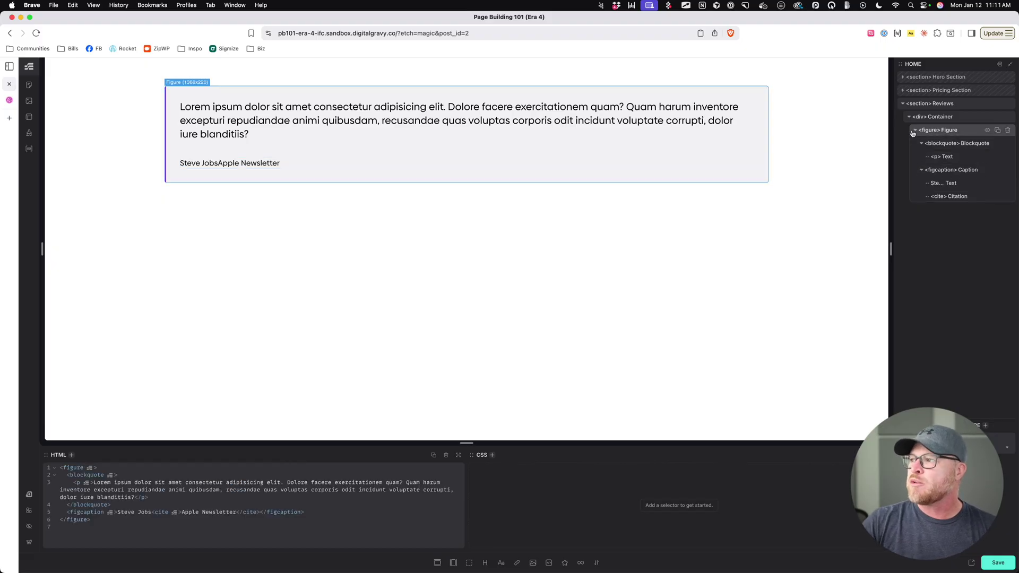
pyautogui.click(913, 131)
pyautogui.click(912, 131)
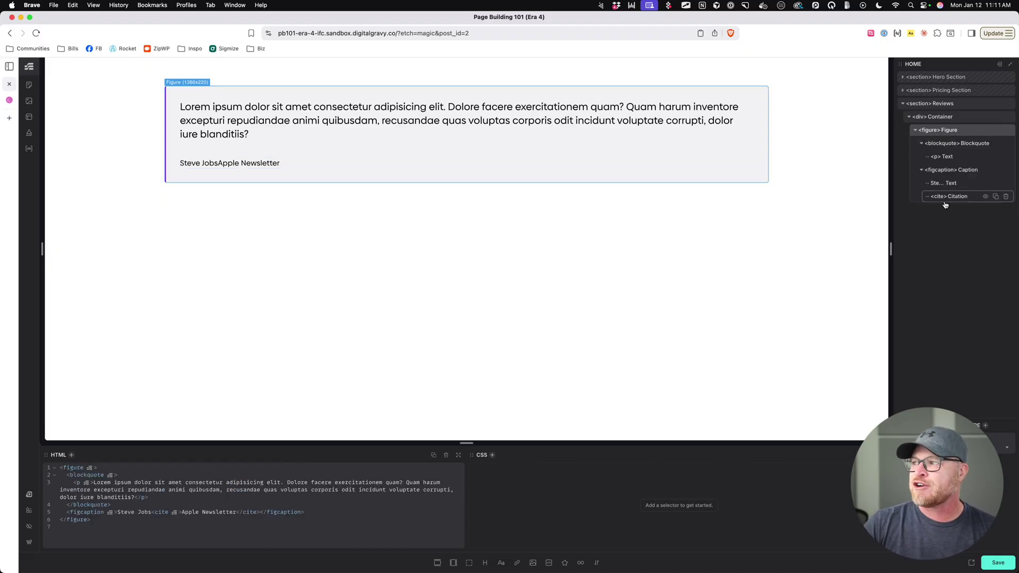
pyautogui.click(923, 144)
pyautogui.click(922, 158)
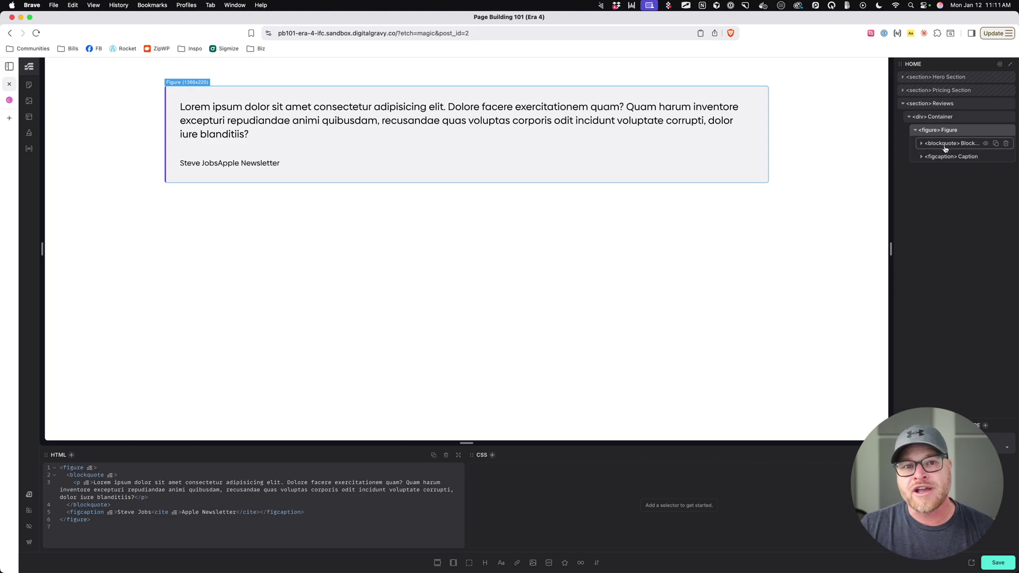
pyautogui.doubleClick(950, 130)
pyautogui.write('Review Card')
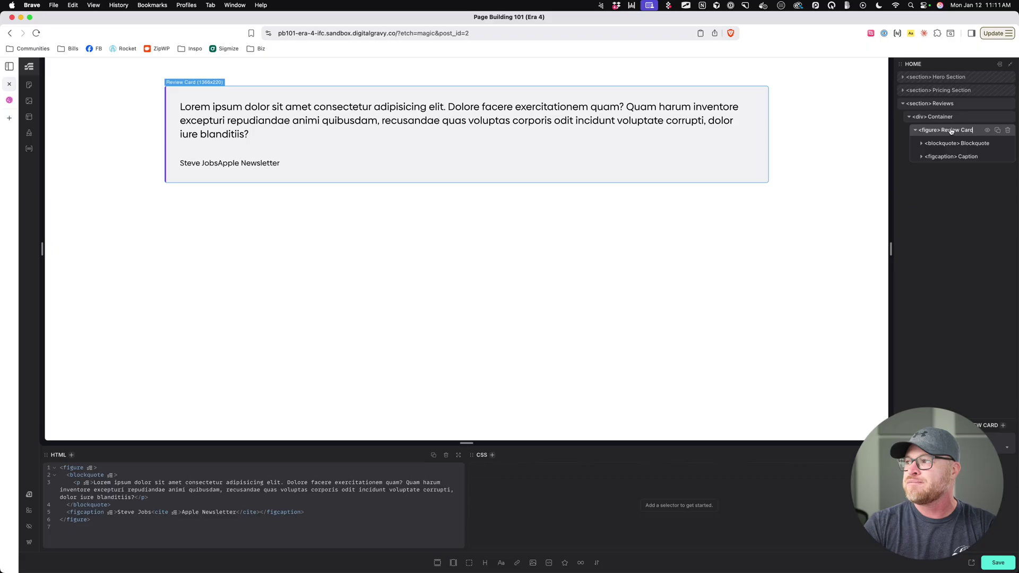
pyautogui.press('Return')
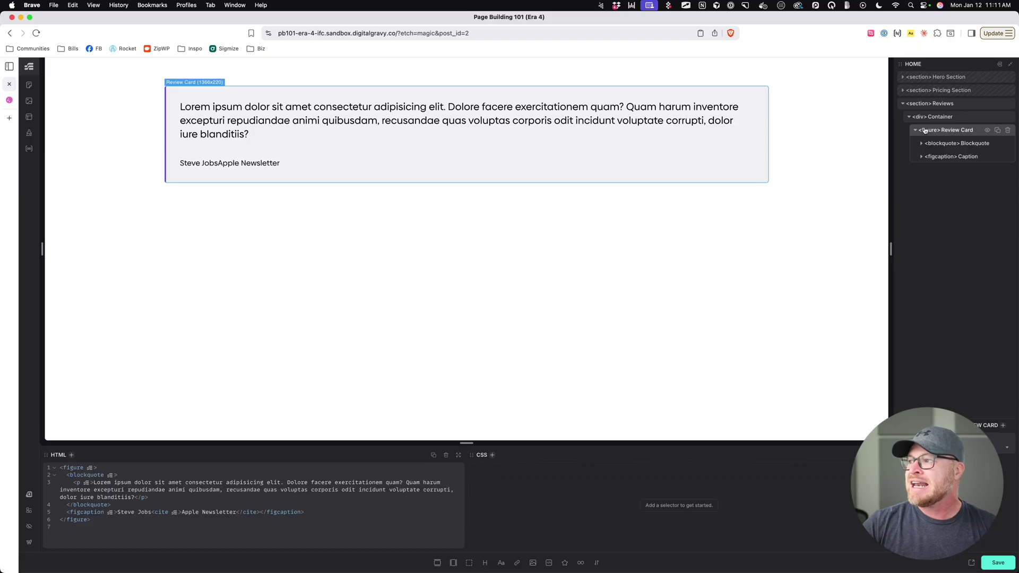
pyautogui.click(921, 144)
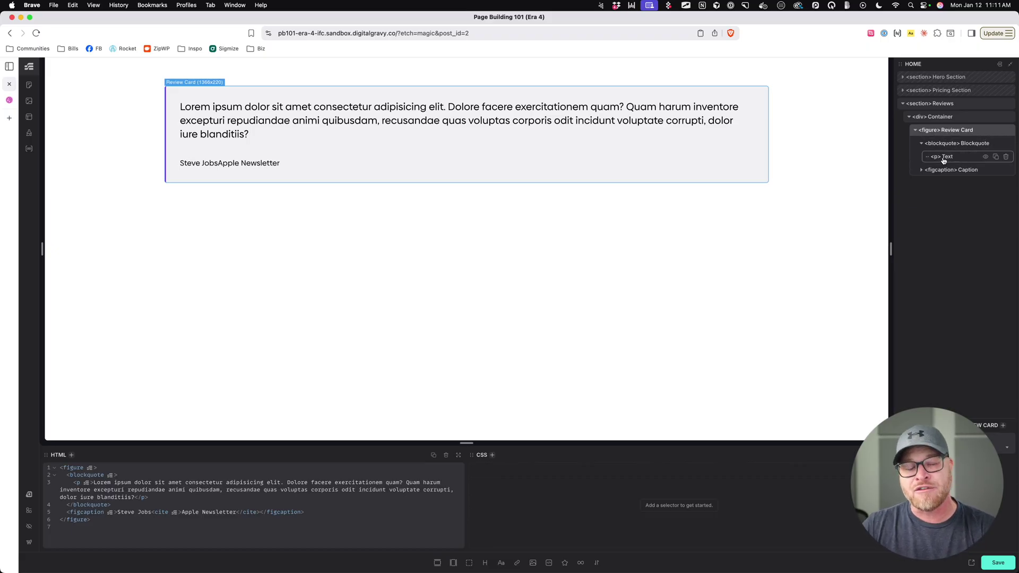
pyautogui.click(963, 170)
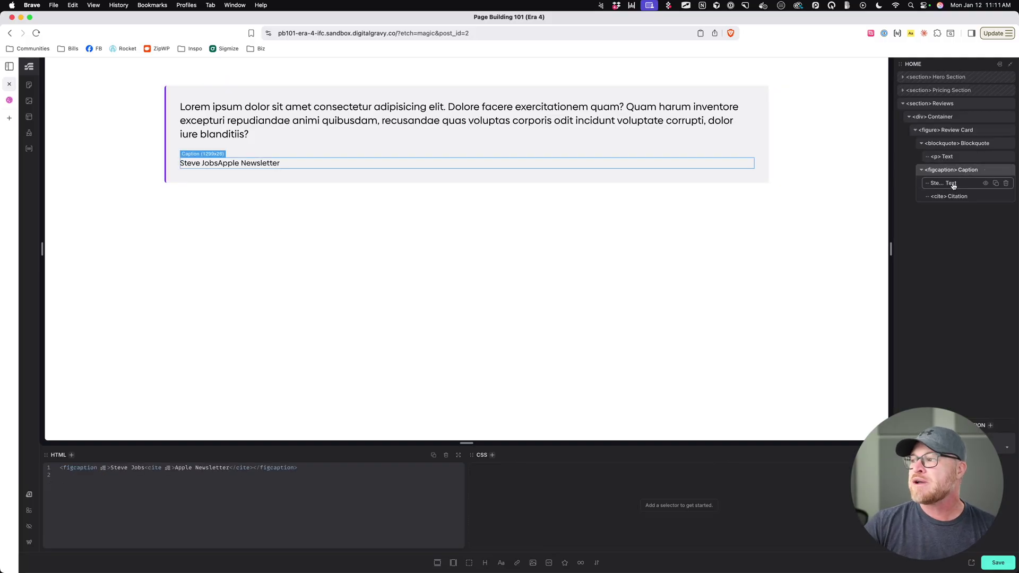
pyautogui.click(950, 184)
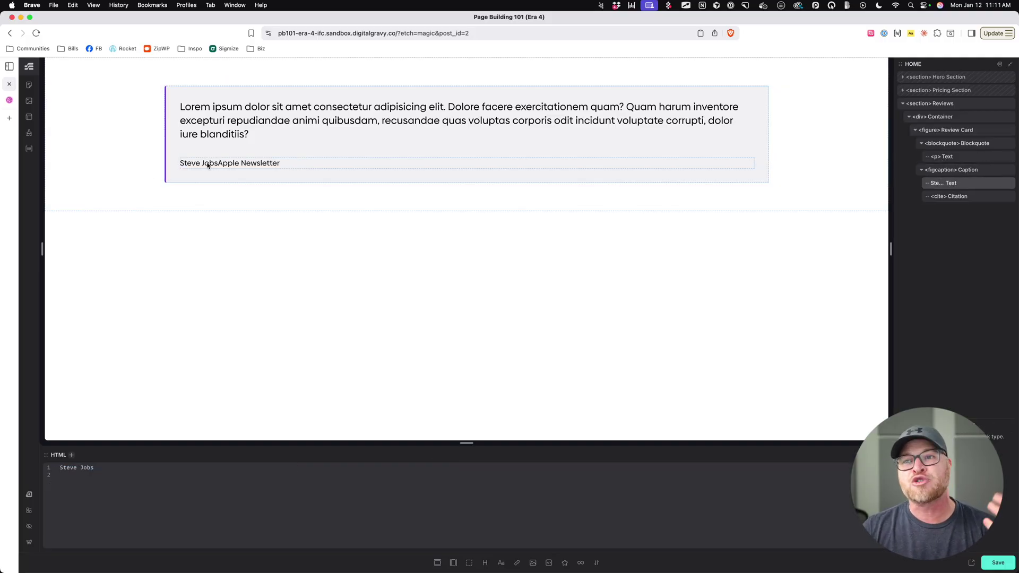
pyautogui.click(244, 167)
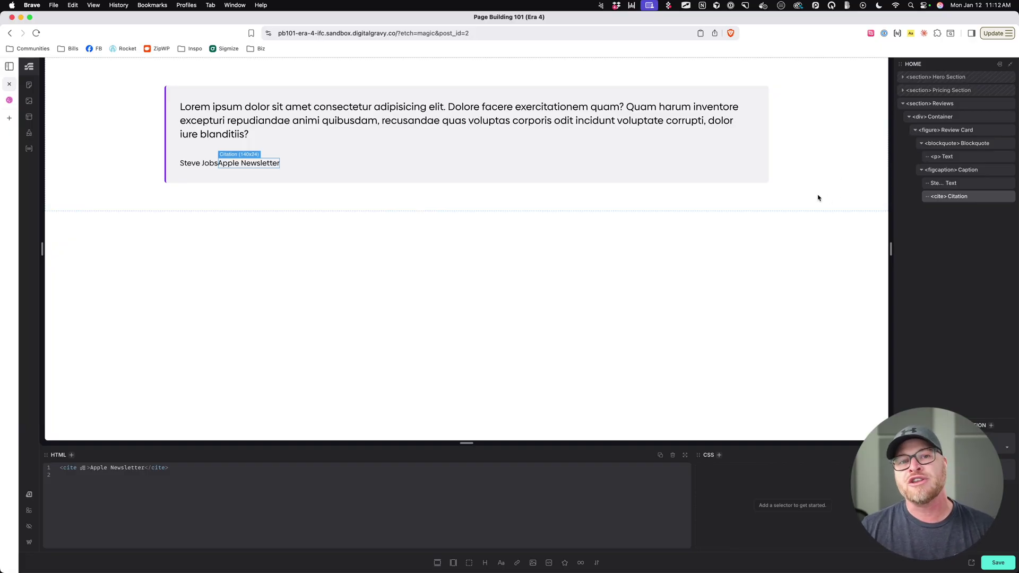
# Convert the Container that holds the Review Card into a list
pyautogui.click(915, 131)
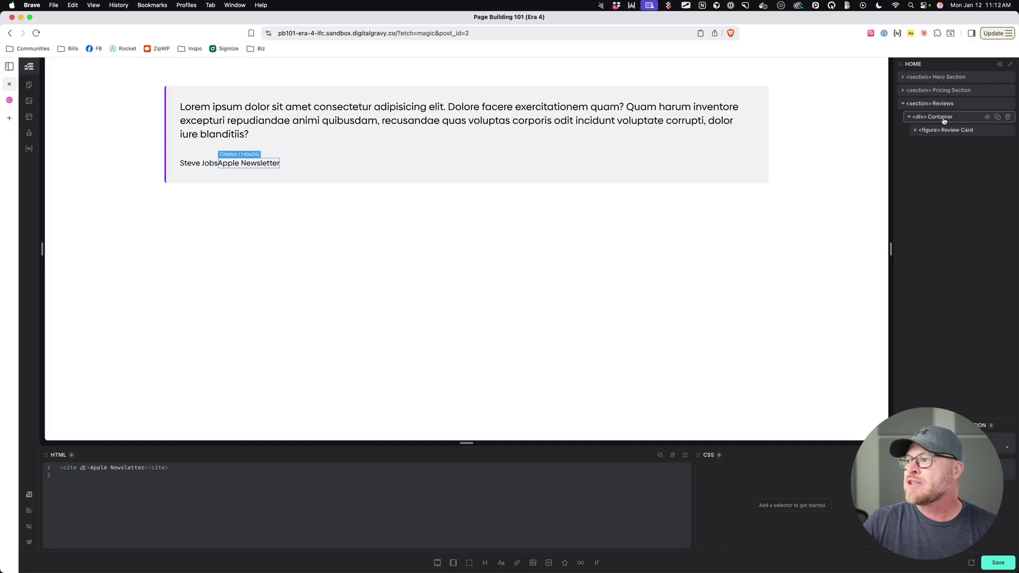
pyautogui.rightClick(945, 122)
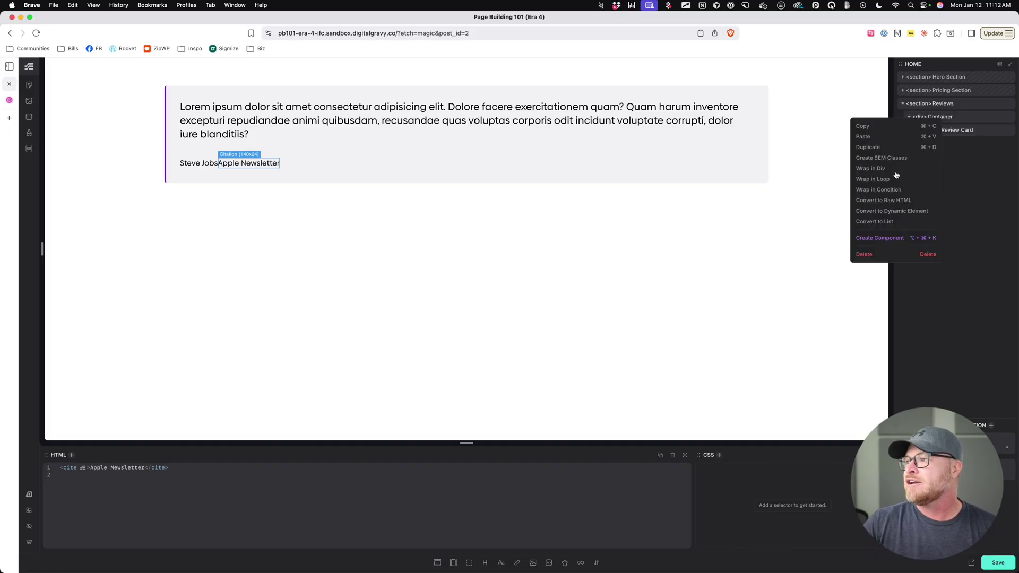
pyautogui.click(887, 222)
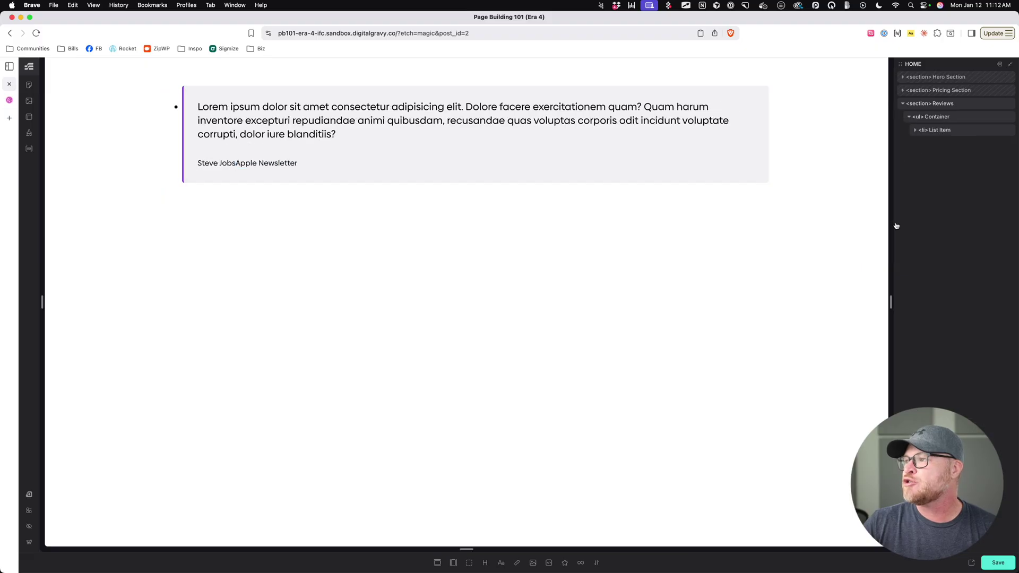
pyautogui.click(914, 131)
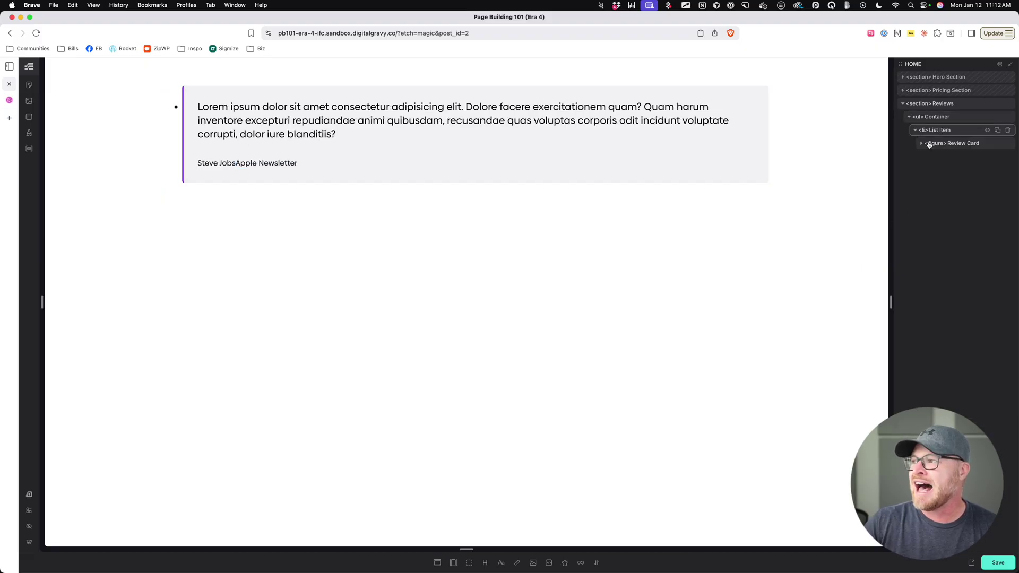
pyautogui.click(960, 144)
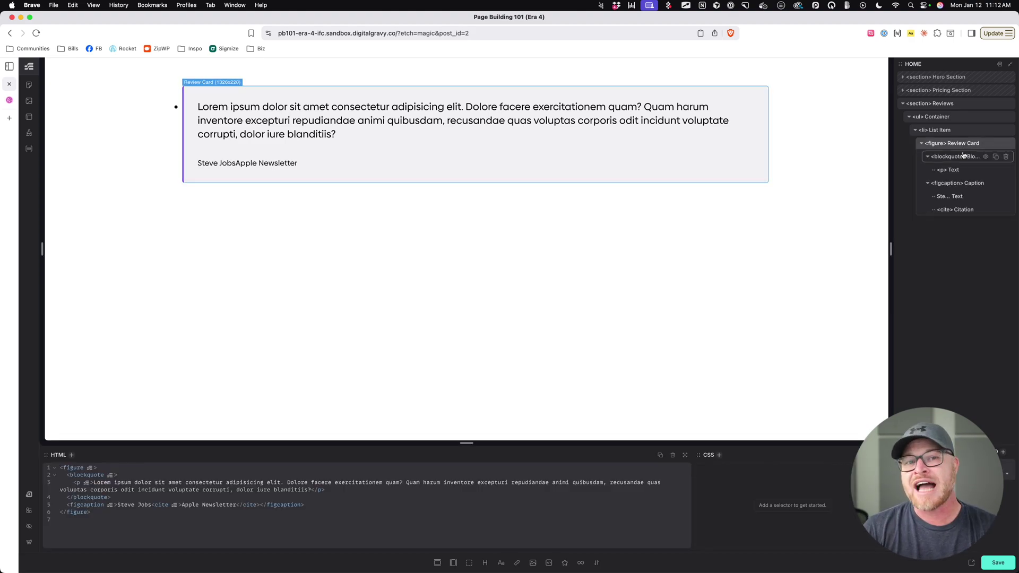
pyautogui.click(922, 143)
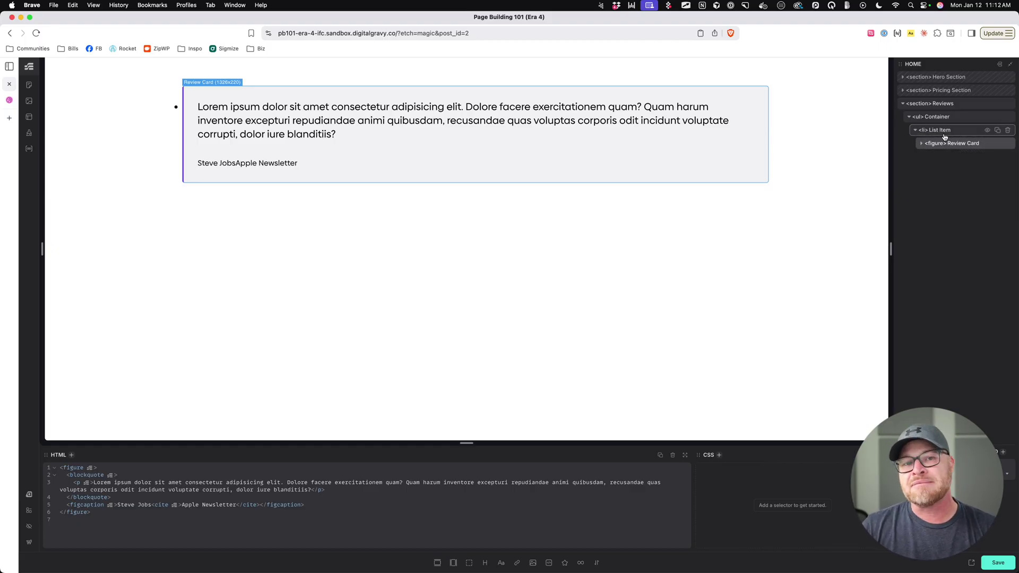
pyautogui.click(922, 145)
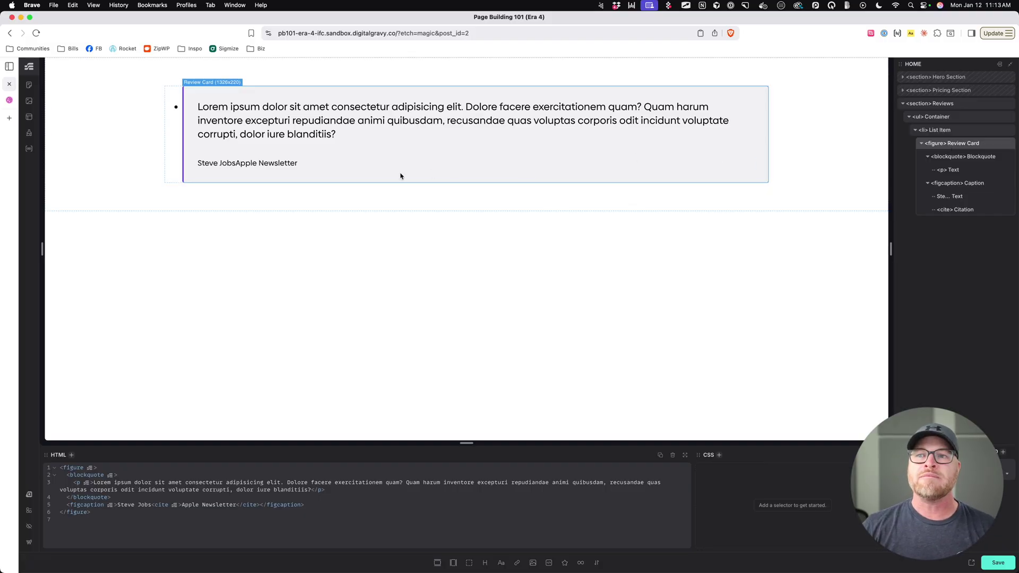
# Add a second container to the Reviews section with a paragraph of 15-word lorem ipsum placeholder text inside it
pyautogui.click(345, 194)
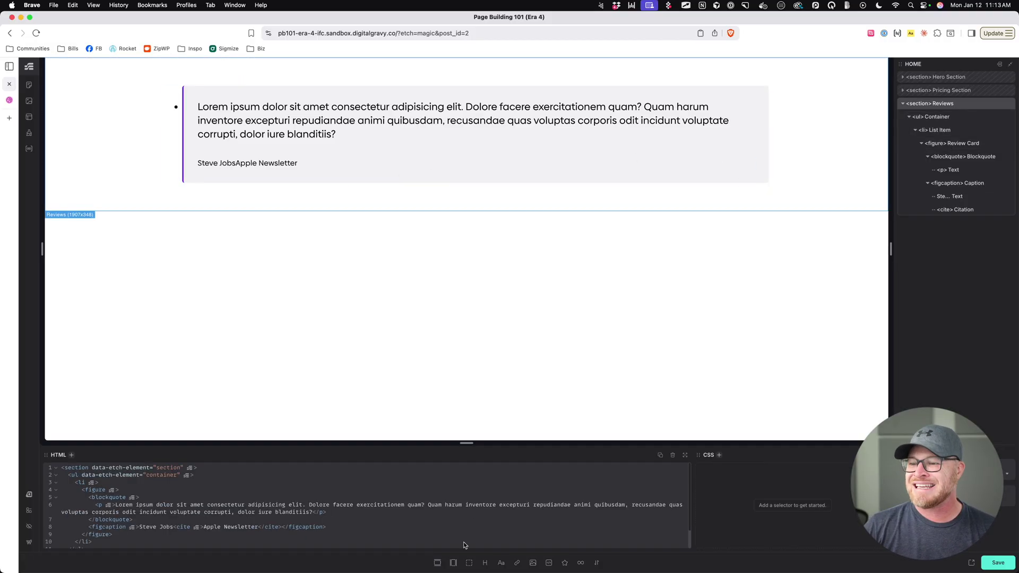
pyautogui.click(455, 563)
pyautogui.click(319, 211)
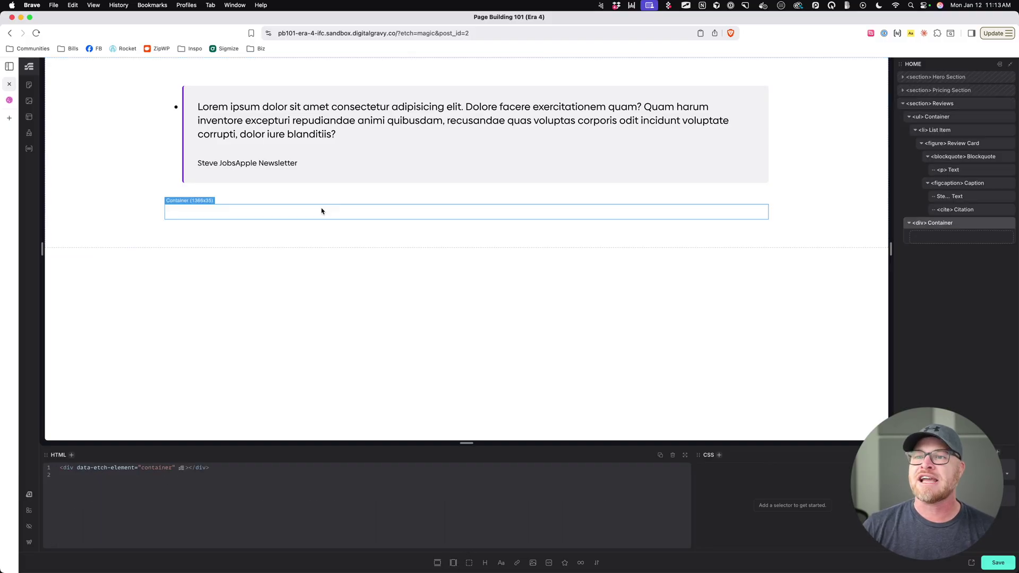
pyautogui.click(501, 564)
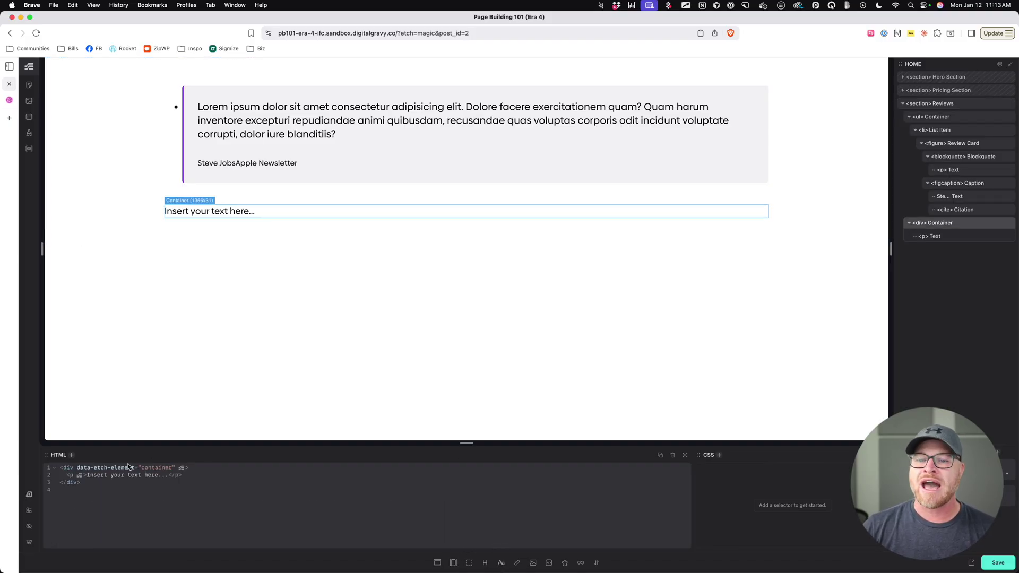
pyautogui.moveTo(85, 476); pyautogui.dragTo(167, 475)
pyautogui.write('lorem15')
pyautogui.press('Tab')
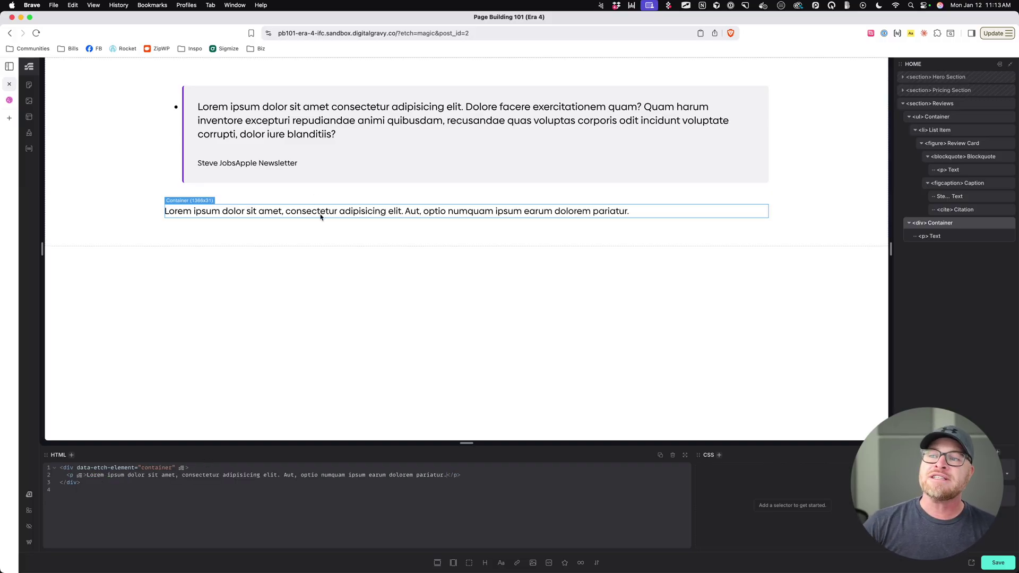
# Replace "Lorem ipsum" at the start of the new paragraph with "Steve said,"
pyautogui.click(407, 212)
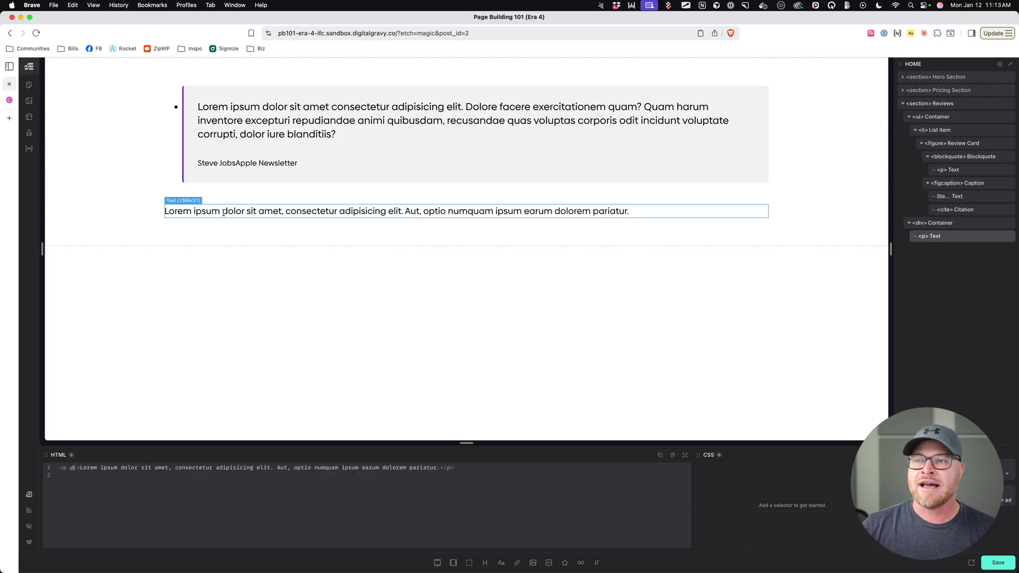
pyautogui.moveTo(224, 212); pyautogui.dragTo(398, 212)
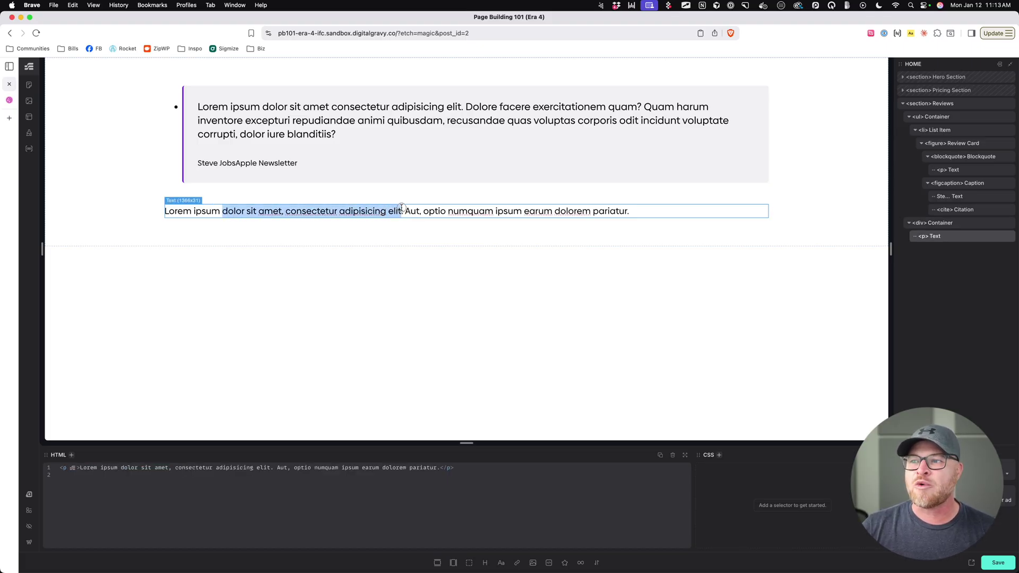
pyautogui.click(170, 212)
pyautogui.doubleClick(170, 212)
pyautogui.write('Steve said')
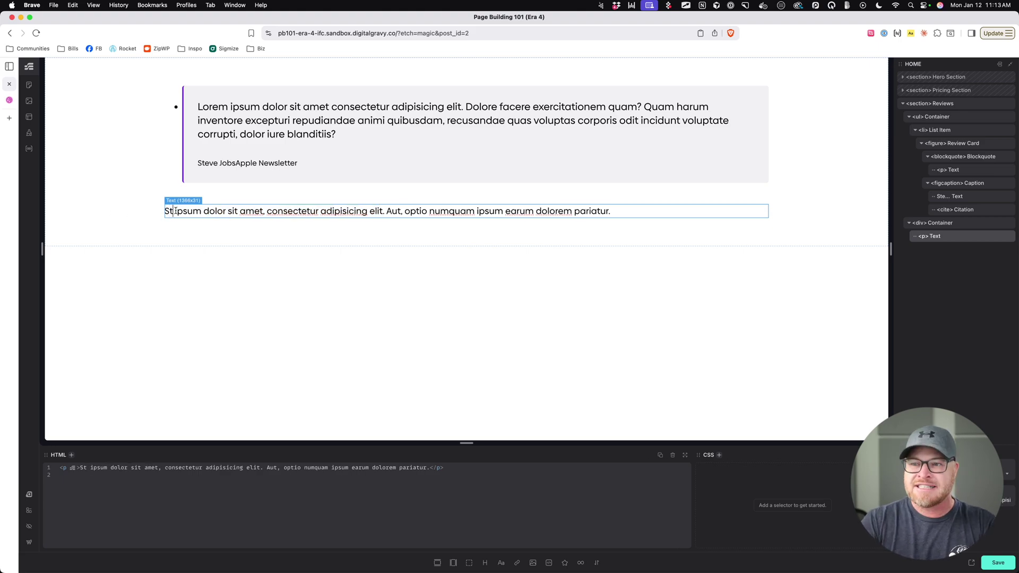
pyautogui.press('Delete')
pyautogui.press('Delete')
pyautogui.press('Delete')
pyautogui.press('Delete')
pyautogui.press('Delete')
pyautogui.press('Delete')
pyautogui.write(',')
pyautogui.moveTo(211, 211); pyautogui.dragTo(392, 212)
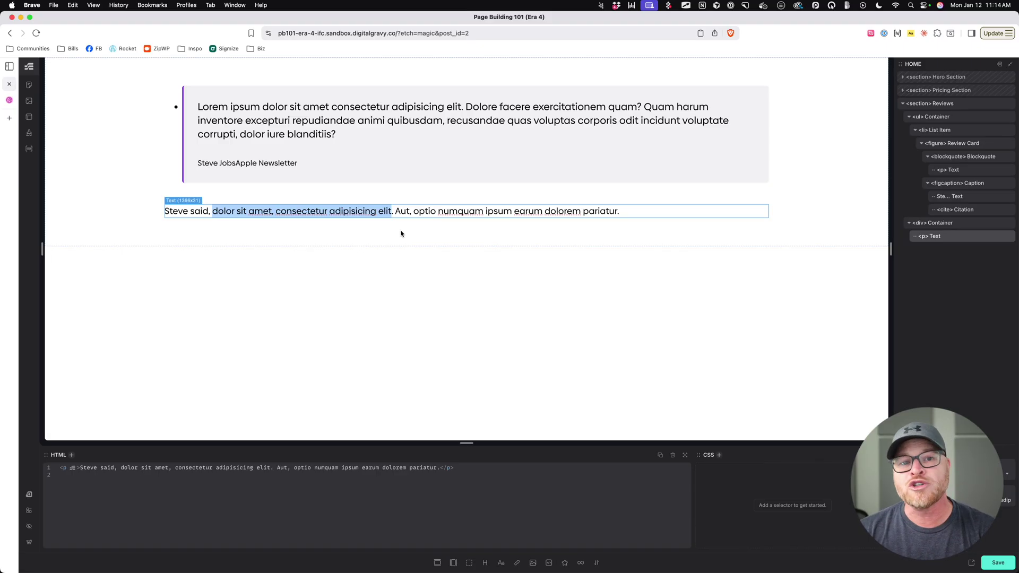
pyautogui.press('Left')
pyautogui.write('"')
pyautogui.click(396, 212)
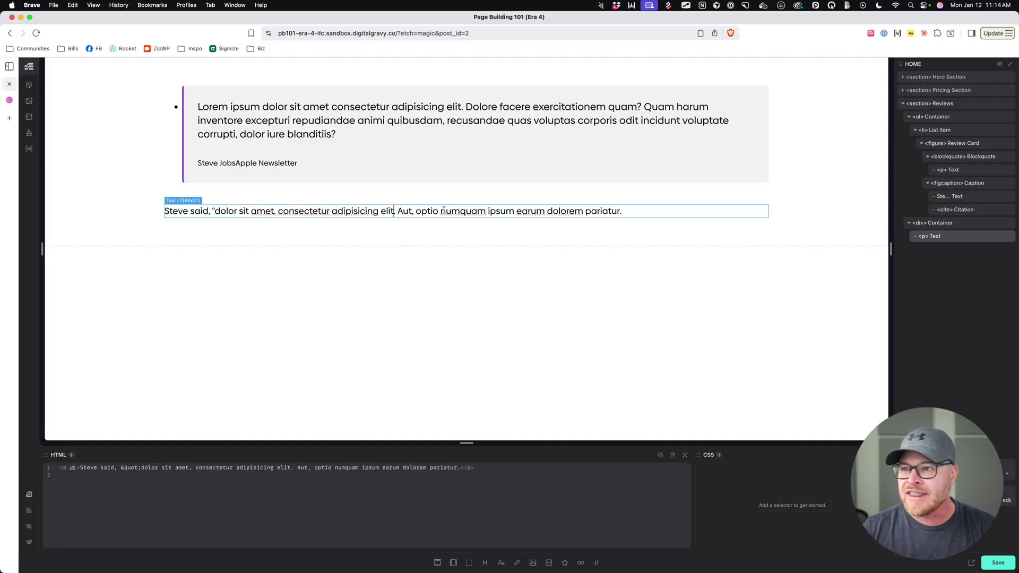
pyautogui.write('"')
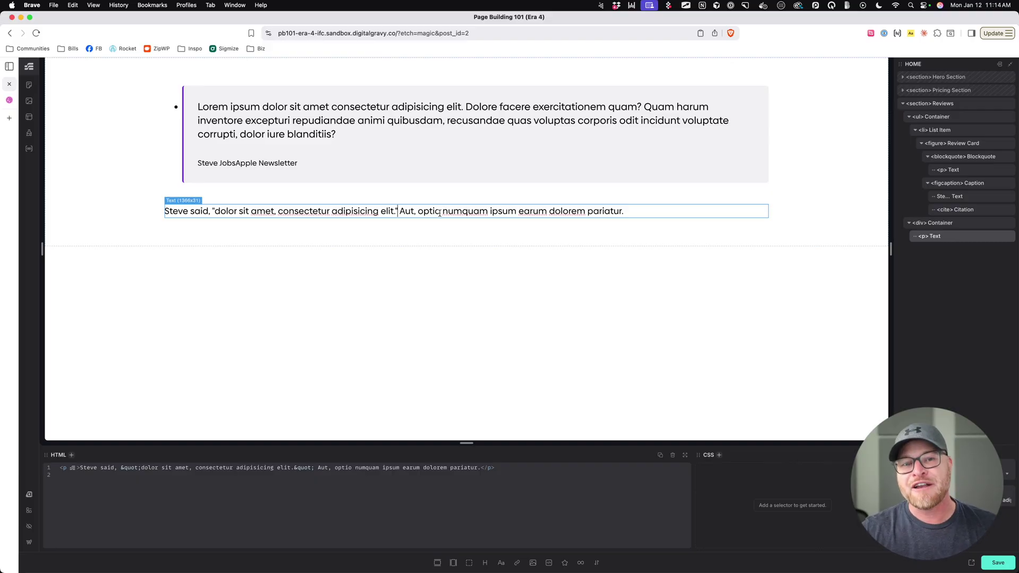
pyautogui.press('BackSpace')
pyautogui.click(215, 212)
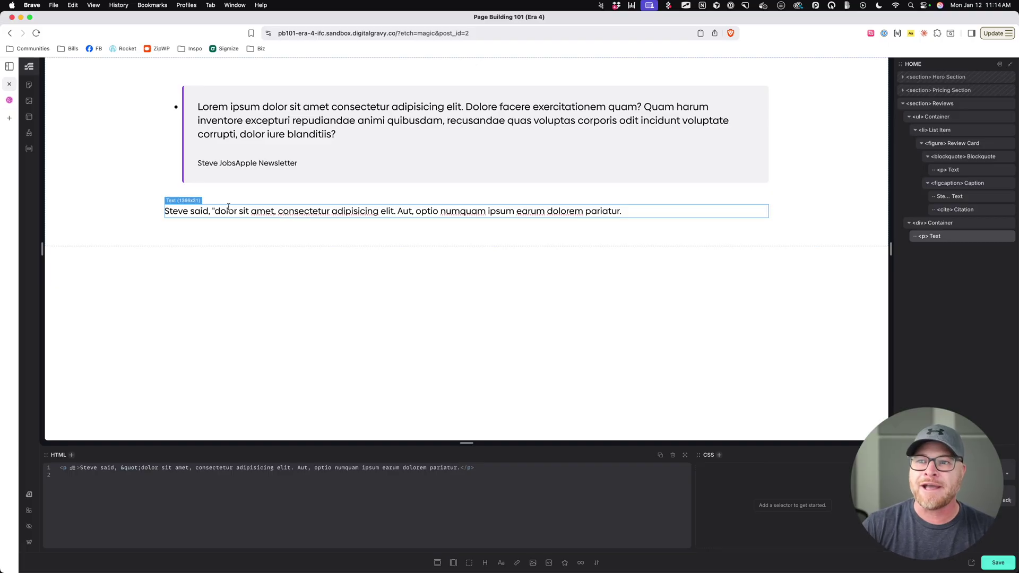
pyautogui.press('BackSpace')
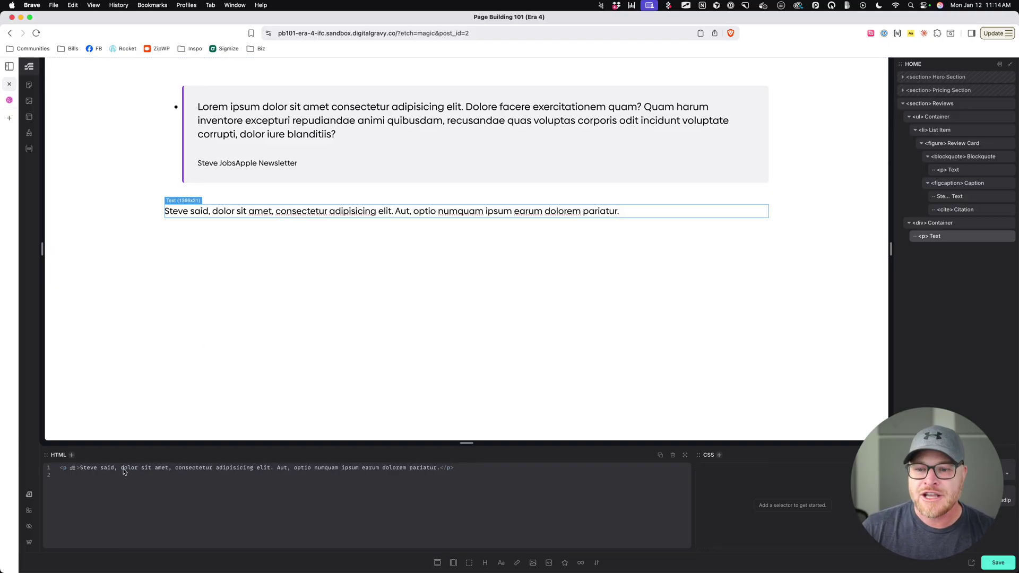
# Wrap "dolor sit amet, consectetur adipisicing elit." in a q element in the paragraph's HTML code
pyautogui.scroll(5, 122, 469)
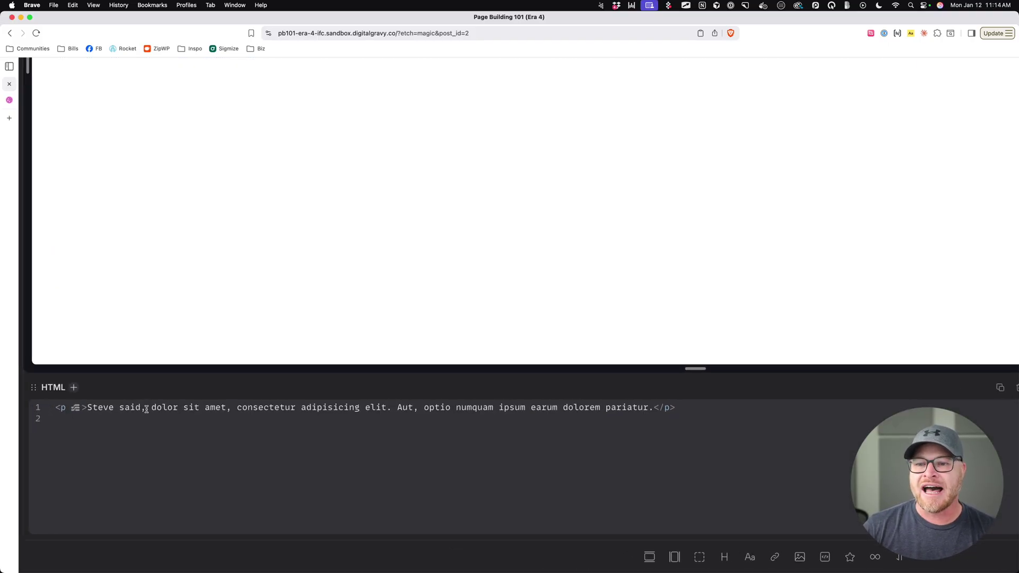
pyautogui.click(122, 469)
pyautogui.press('super+shift+Left')
pyautogui.keyDown('shift'); pyautogui.click(391, 407); pyautogui.keyUp('shift')
pyautogui.press('super+c')
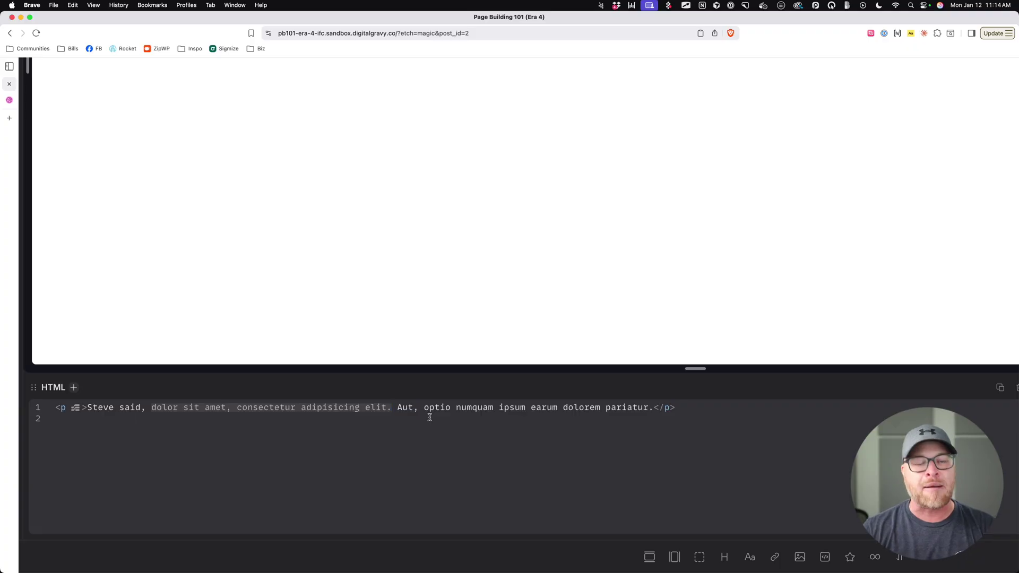
pyautogui.press('BackSpace')
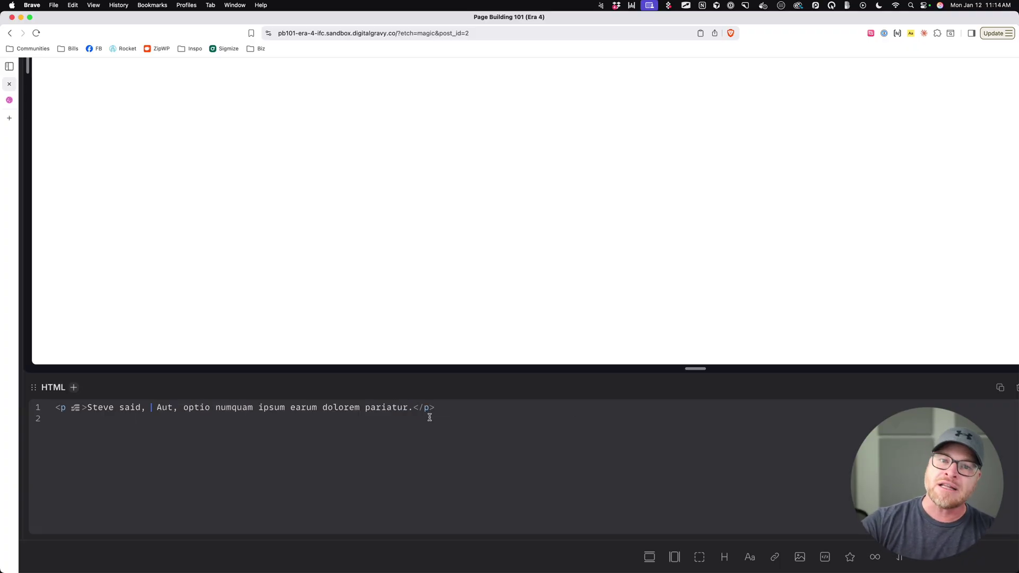
pyautogui.write('<q></q>')
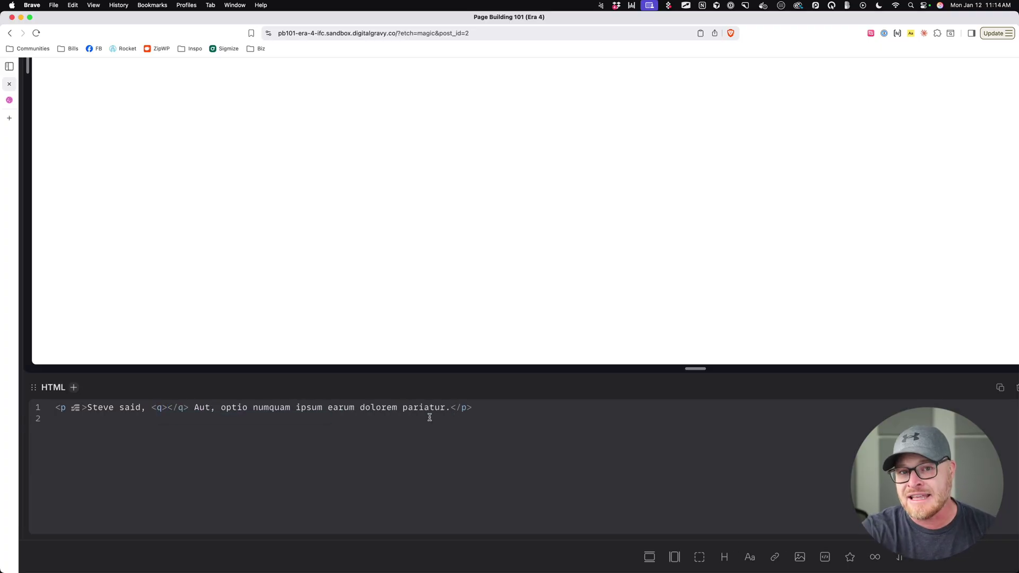
pyautogui.press('super+v')
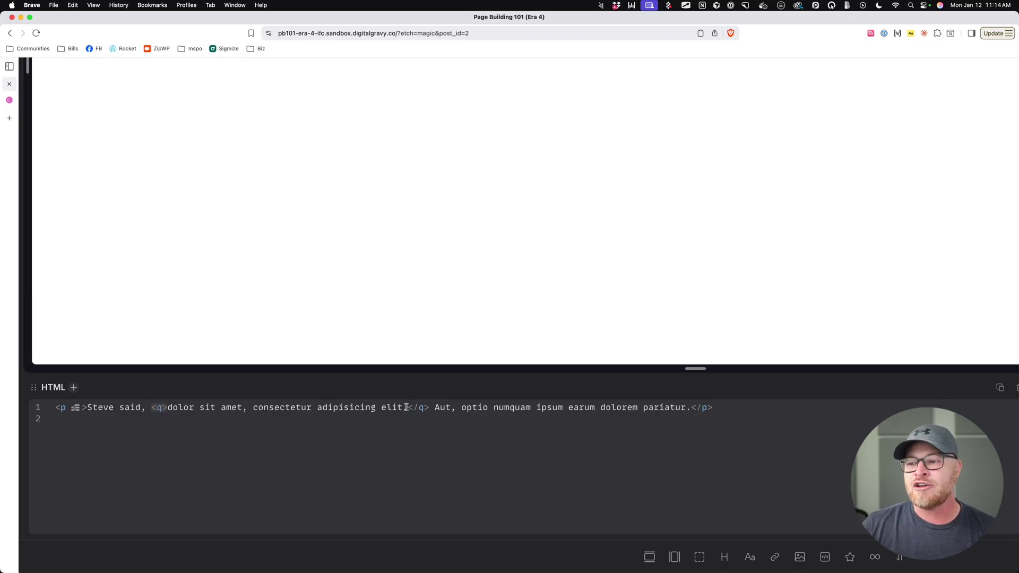
pyautogui.click(429, 407)
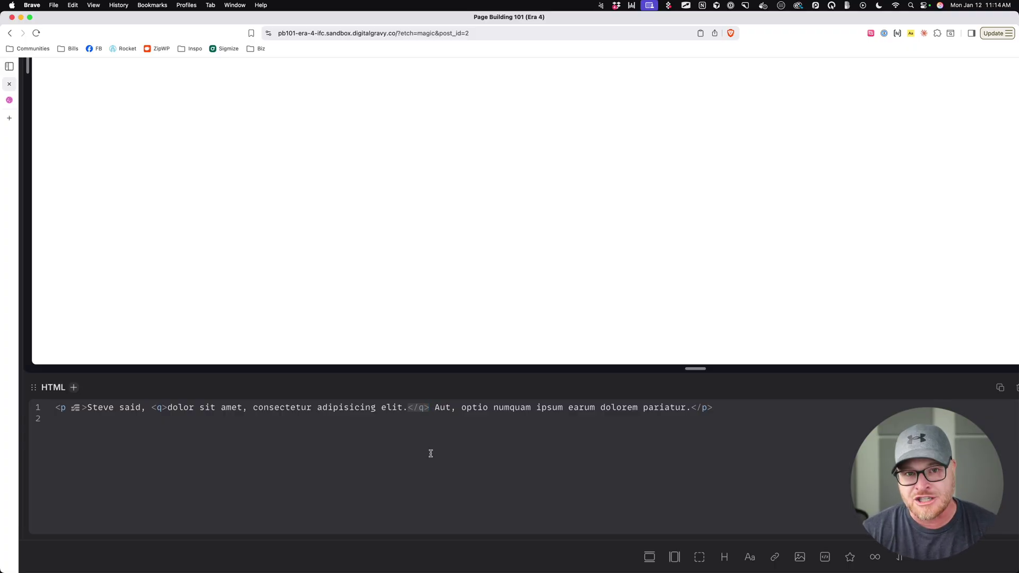
# Add the attribute lang="fr" to the opening p tag of the "Steve said," paragraph in its HTML code
pyautogui.click(277, 285)
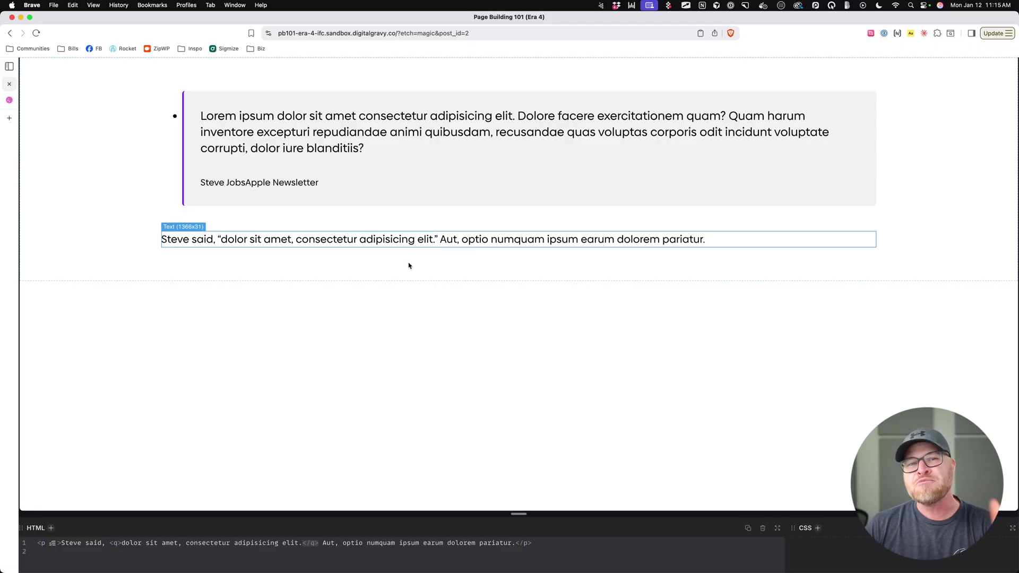
pyautogui.press('super+backslash')
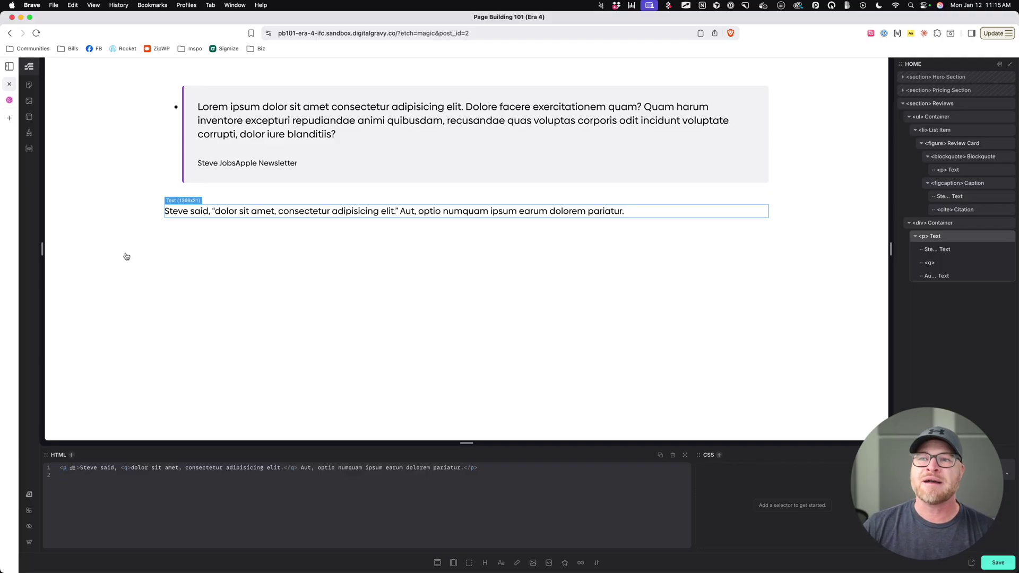
pyautogui.click(67, 467)
pyautogui.press('super+equal')
pyautogui.press('super+equal')
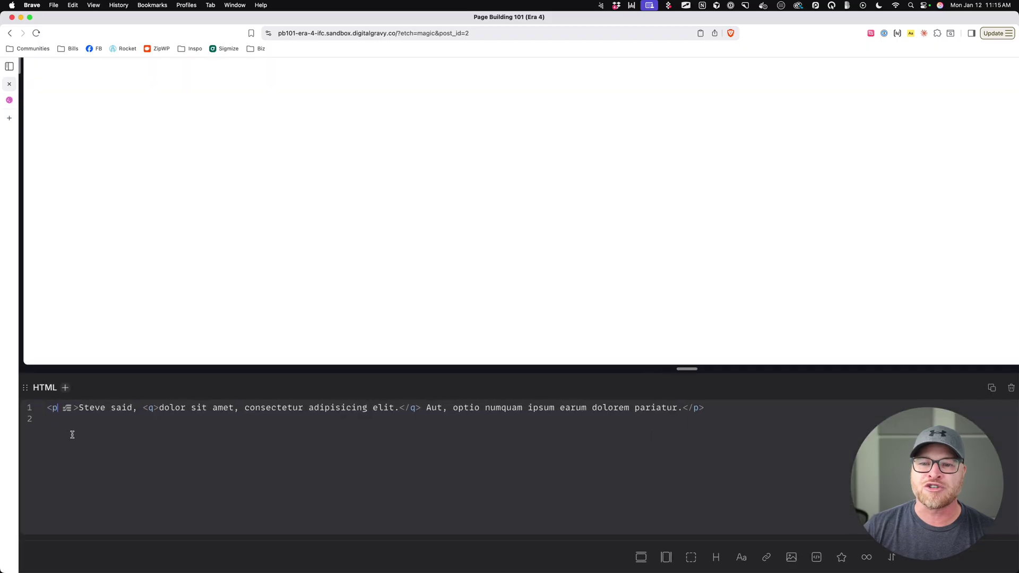
pyautogui.write('lang=')
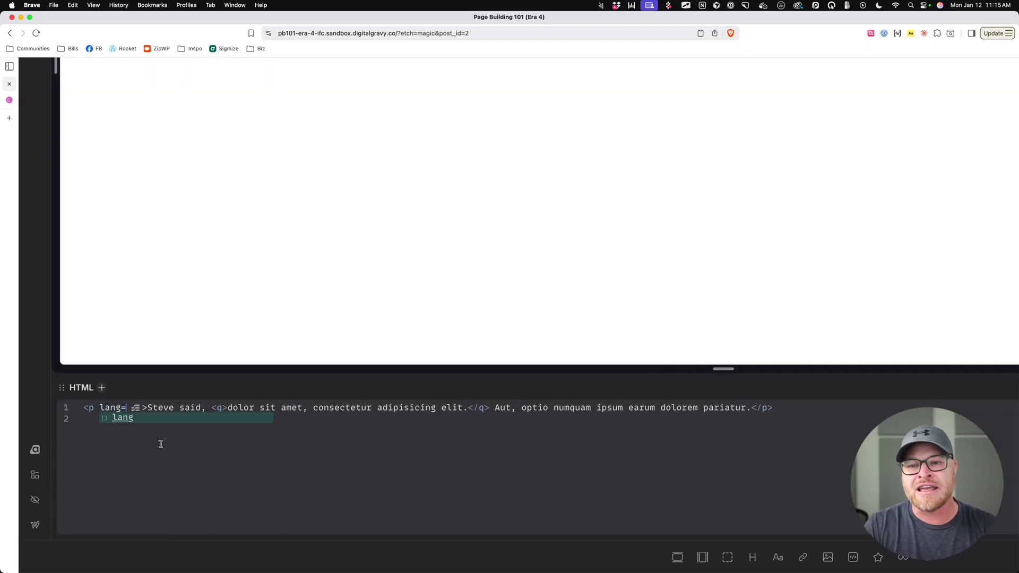
pyautogui.write('"')
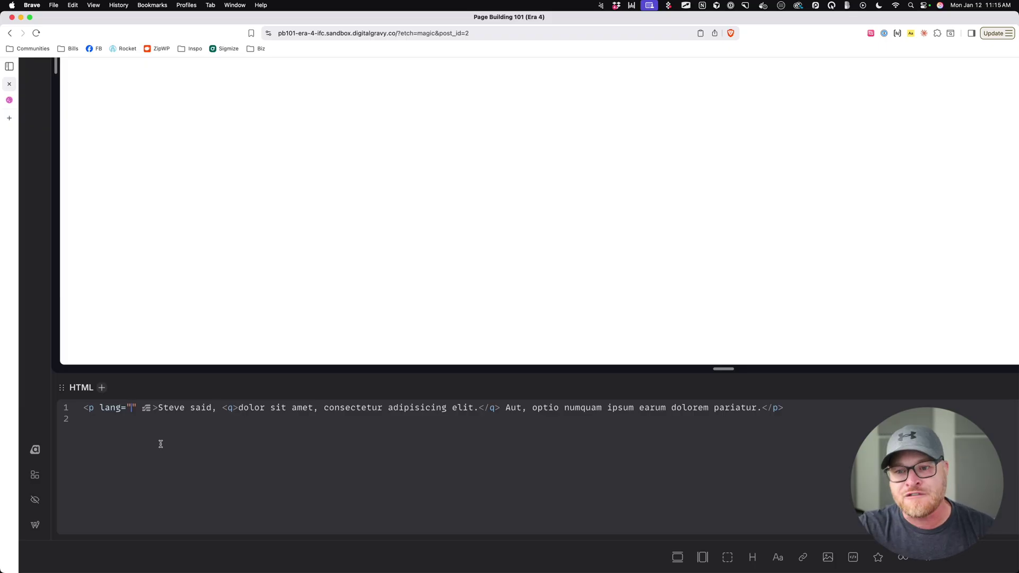
pyautogui.write('fr')
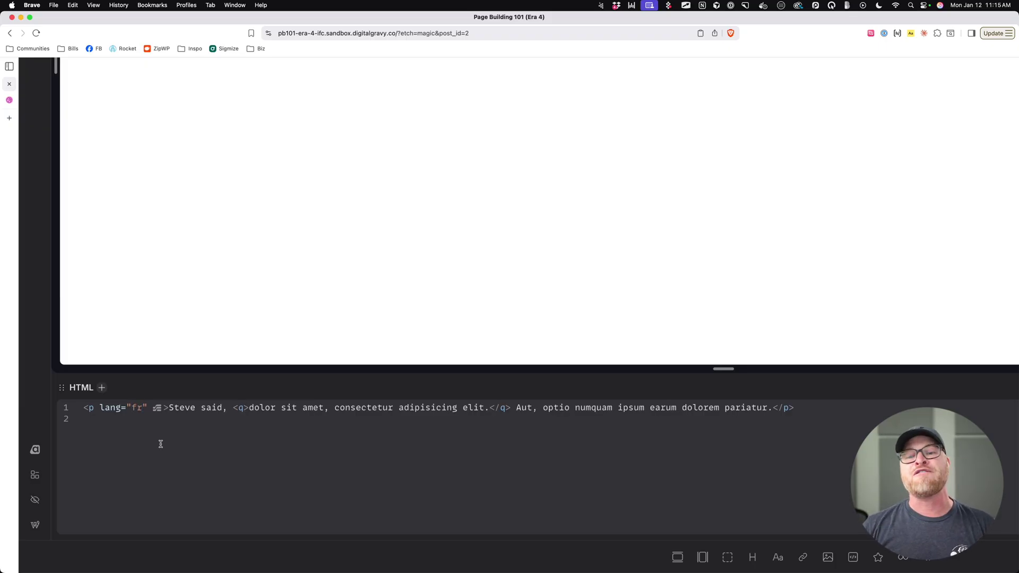
pyautogui.click(207, 330)
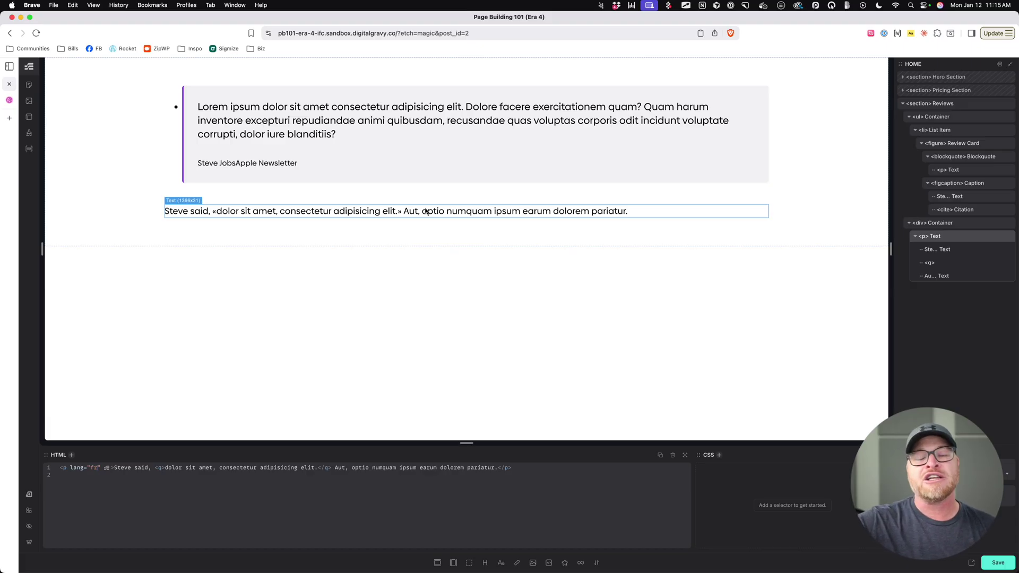
# Rename the q element inside the "Steve said," paragraph to "Inline Quote" in the page structure
pyautogui.click(228, 214)
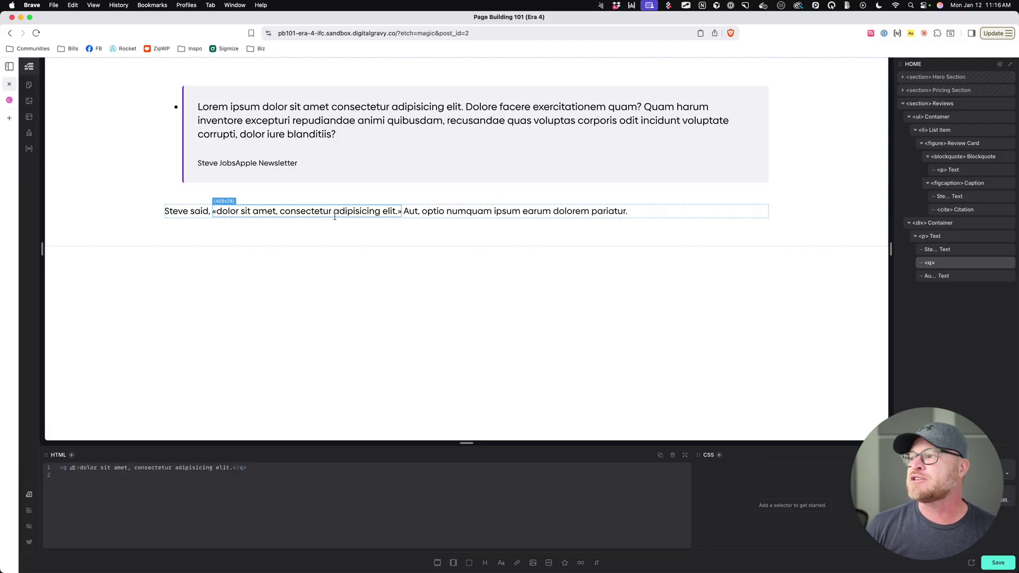
pyautogui.click(951, 264)
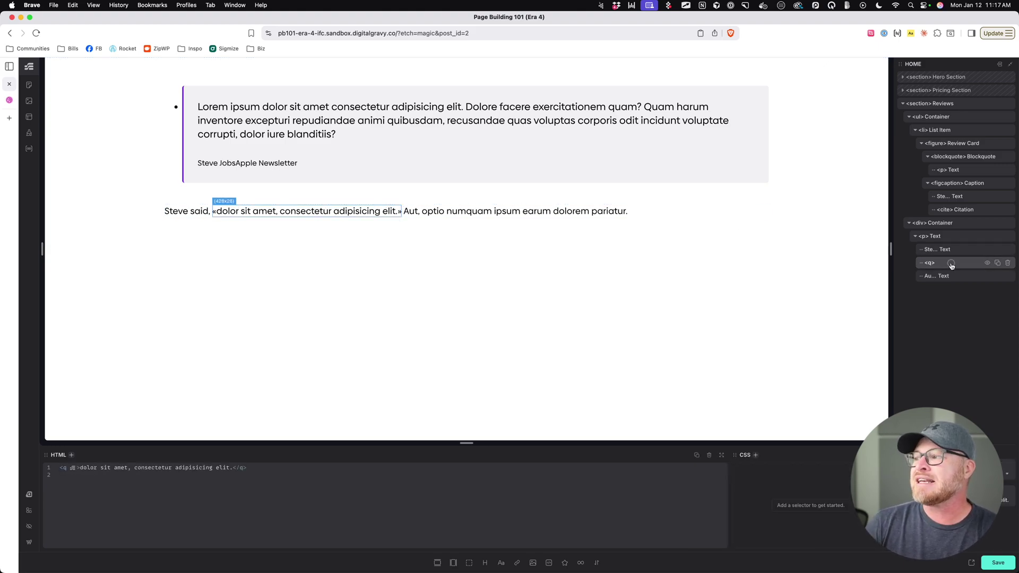
pyautogui.write('Inline Quote')
pyautogui.press('Return')
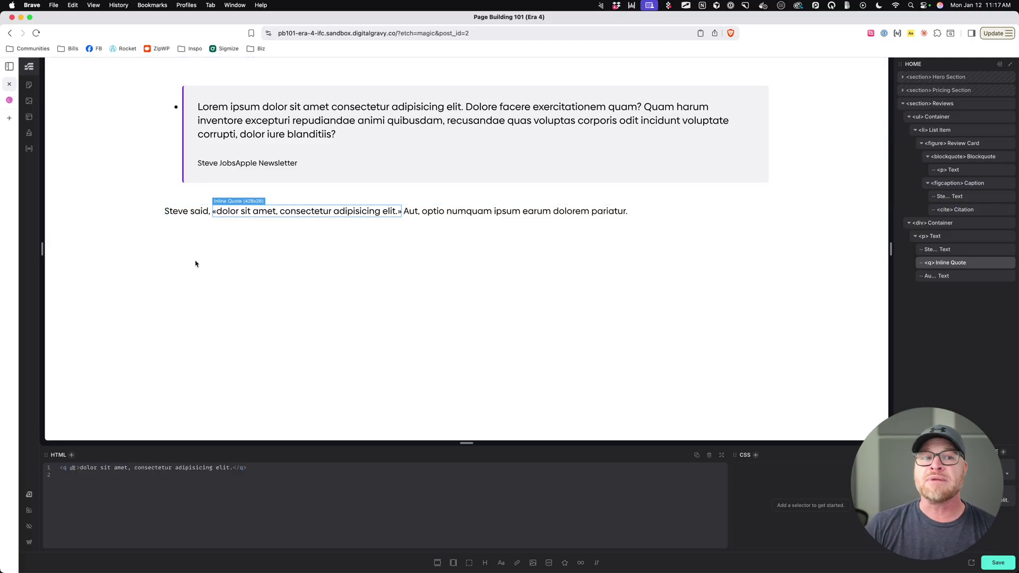
# Select the Review Card figure in the Reviews list to examine its HTML markup
pyautogui.moveTo(593, 571)
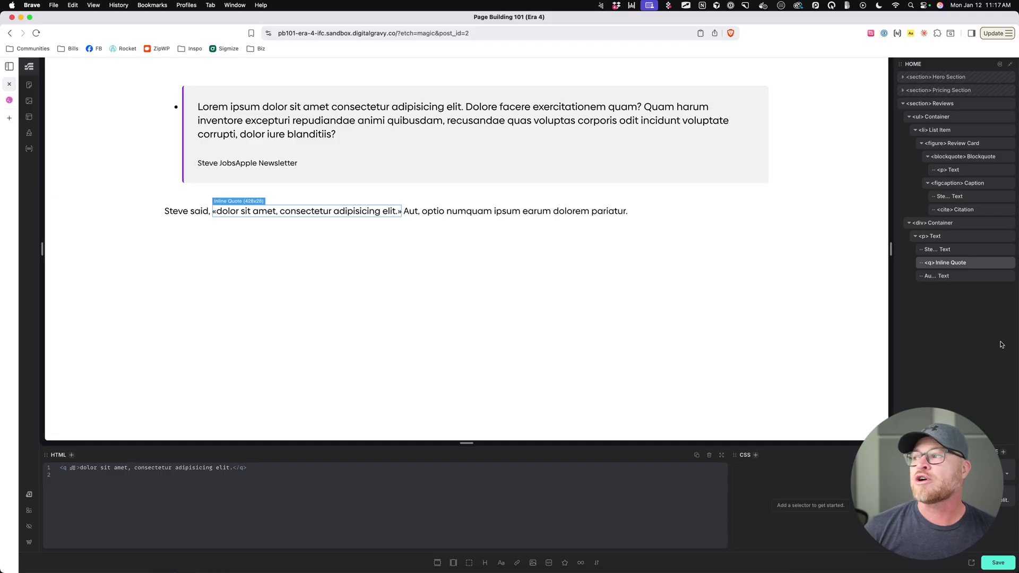
pyautogui.click(955, 144)
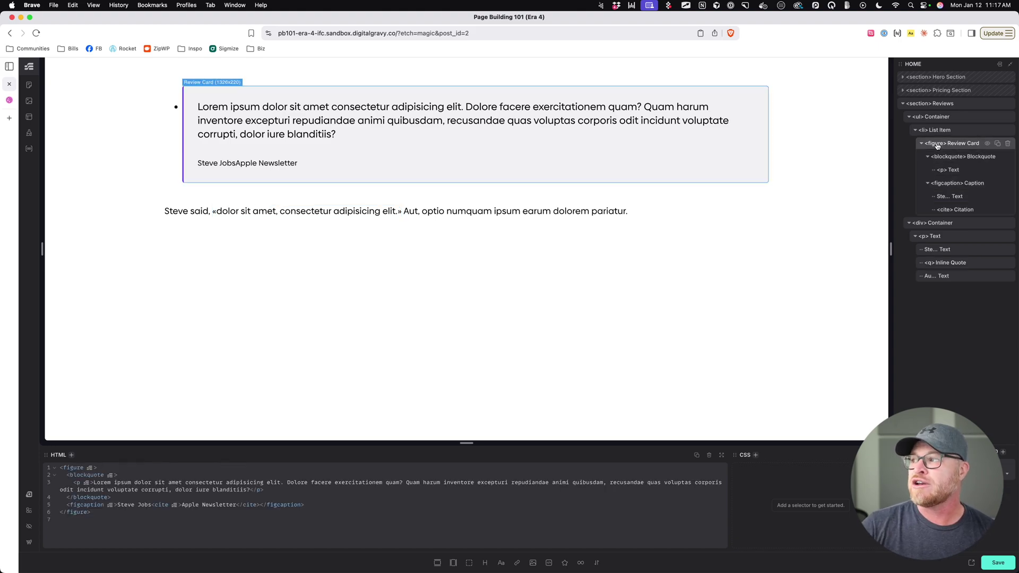